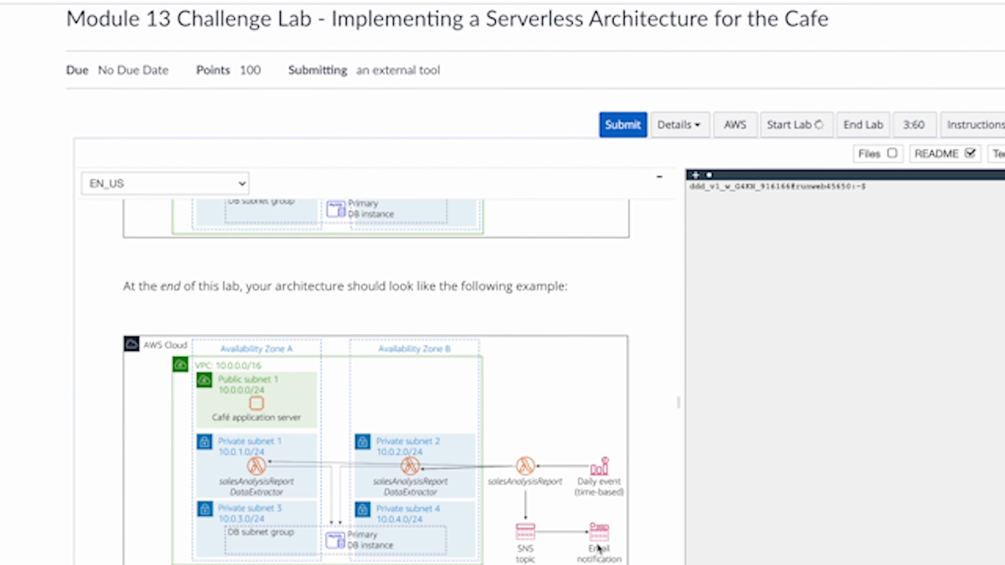
Step: Review the lab guide's target architecture diagram and the instructions from Task 1 onward
scroll(599, 550, "down", 1)
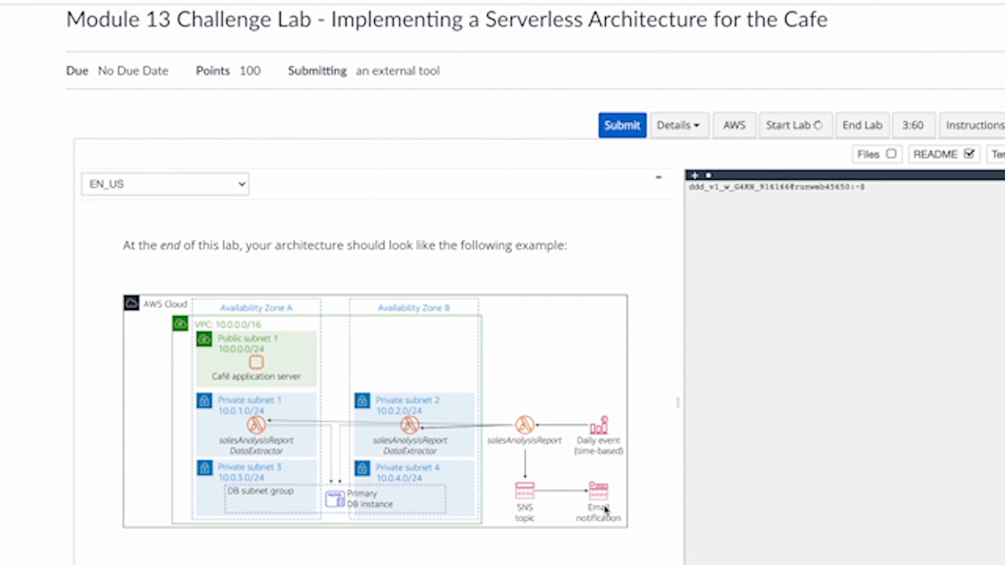
scroll(408, 323, "down", 8)
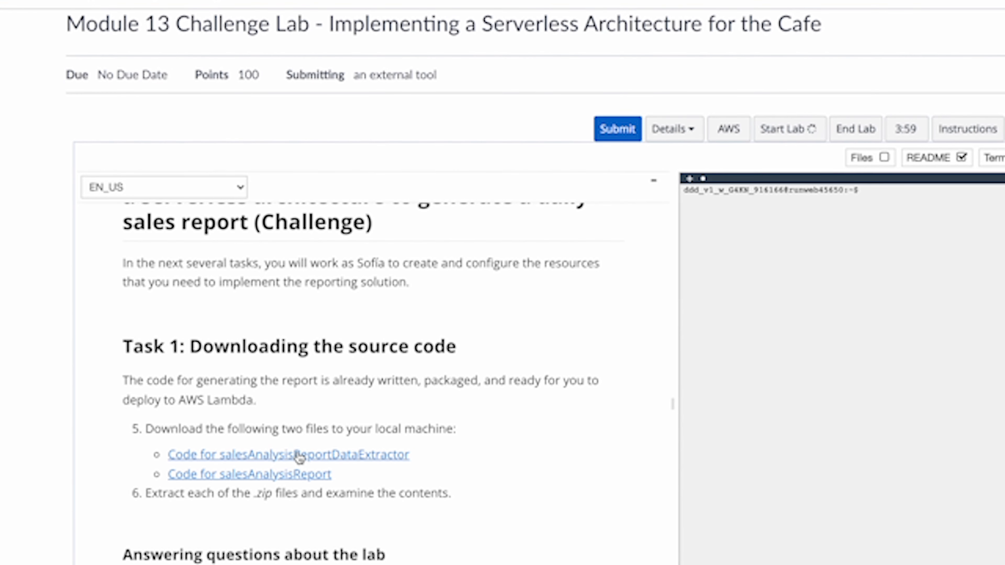
scroll(386, 469, "down", 6)
scroll(386, 469, "down", 9)
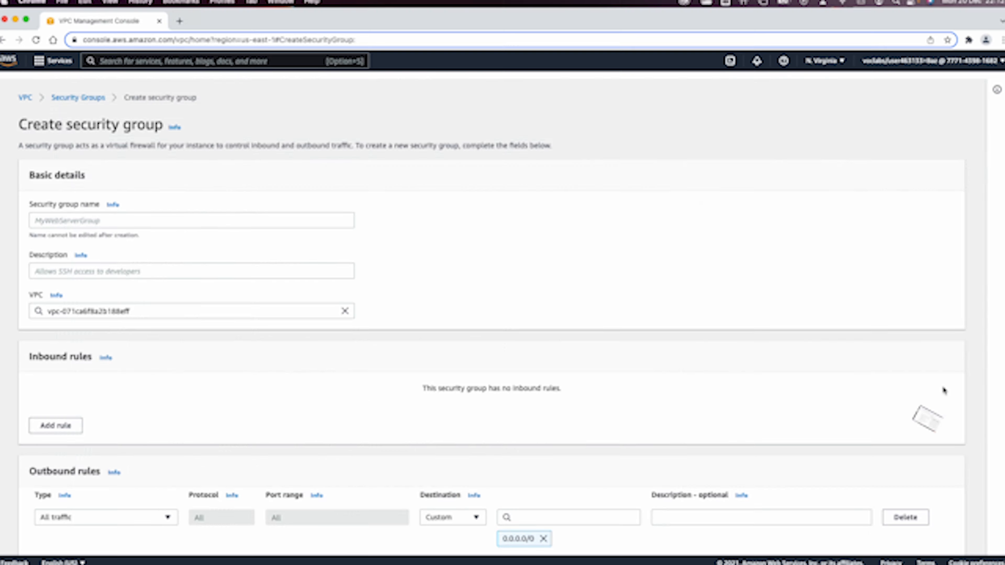
Step: Enter LambdaSG as both name and description of the new security group and assign it to Lab VPC
left_click(126, 221)
type("LambdaSG")
left_click(126, 272)
type("LambdaSG")
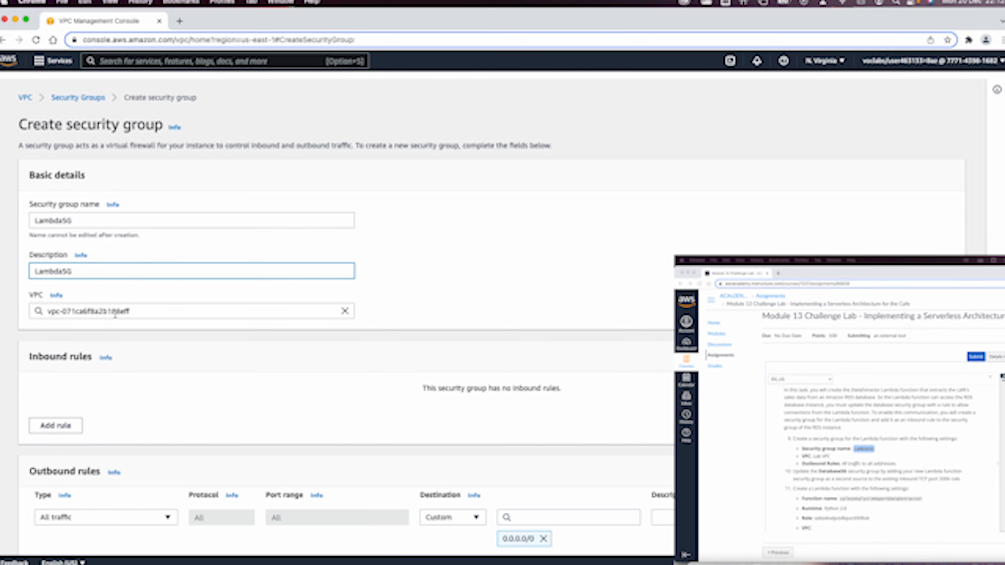
left_click(346, 310)
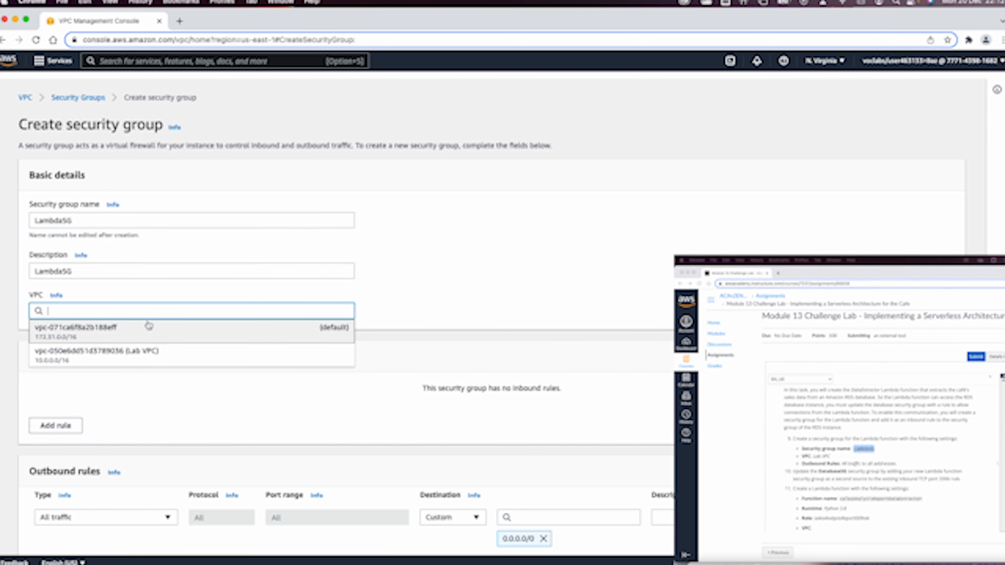
left_click(142, 352)
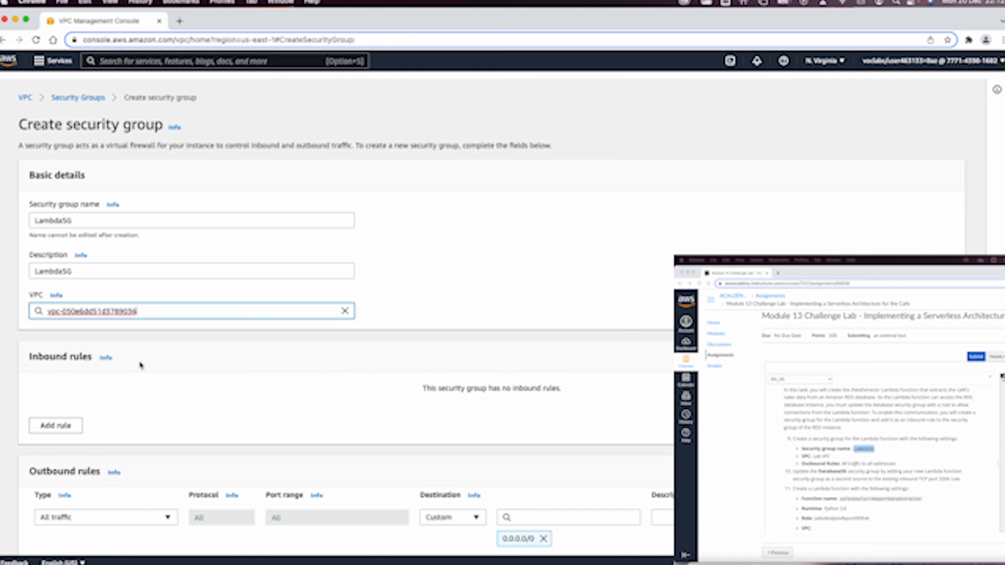
Step: Check the inbound and outbound rules, keep all outbound traffic allowed to 0.0.0.0/0, and create the security group
scroll(171, 398, "down", 3)
scroll(170, 398, "up", 1)
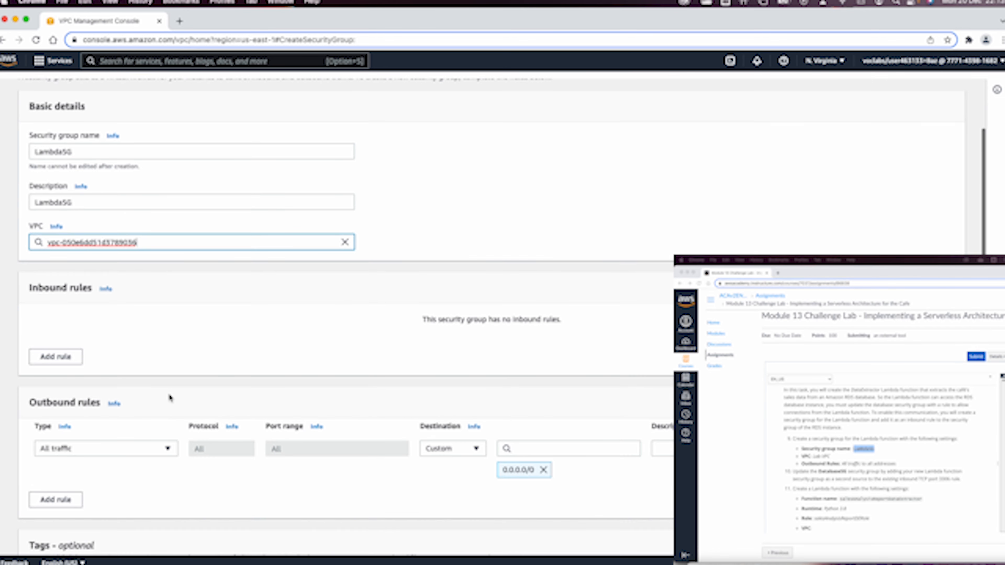
scroll(169, 398, "up", 2)
scroll(238, 384, "down", 5)
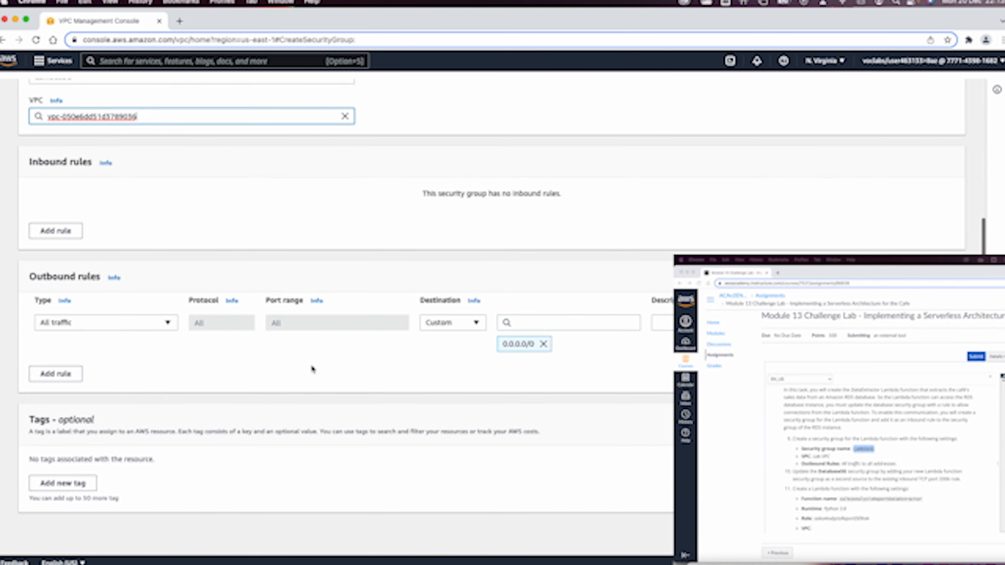
left_click(917, 531)
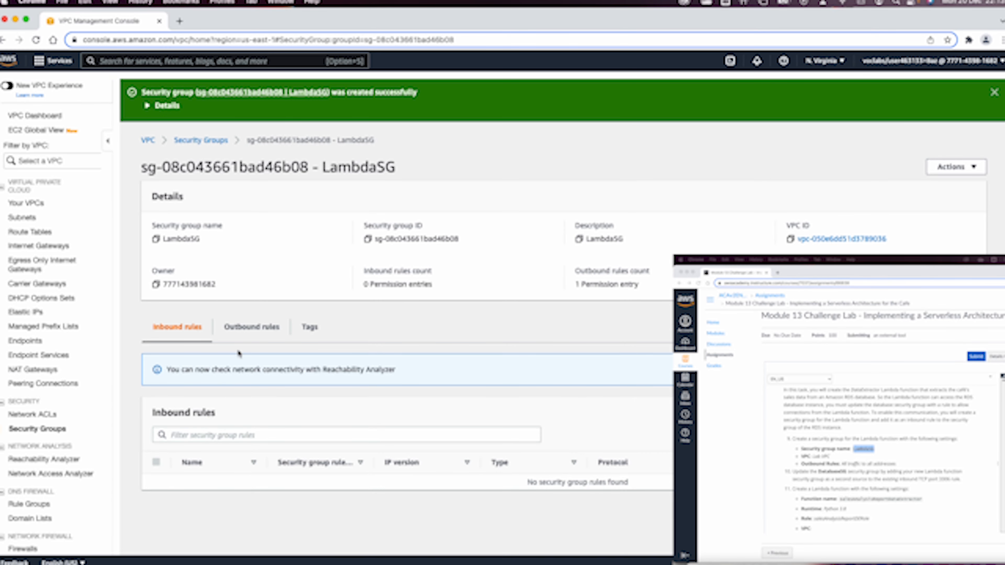
Step: Add a MYSQL/Aurora inbound rule with LambdaSG as its source to the DatabaseSG security group and save the rules
left_click(201, 140)
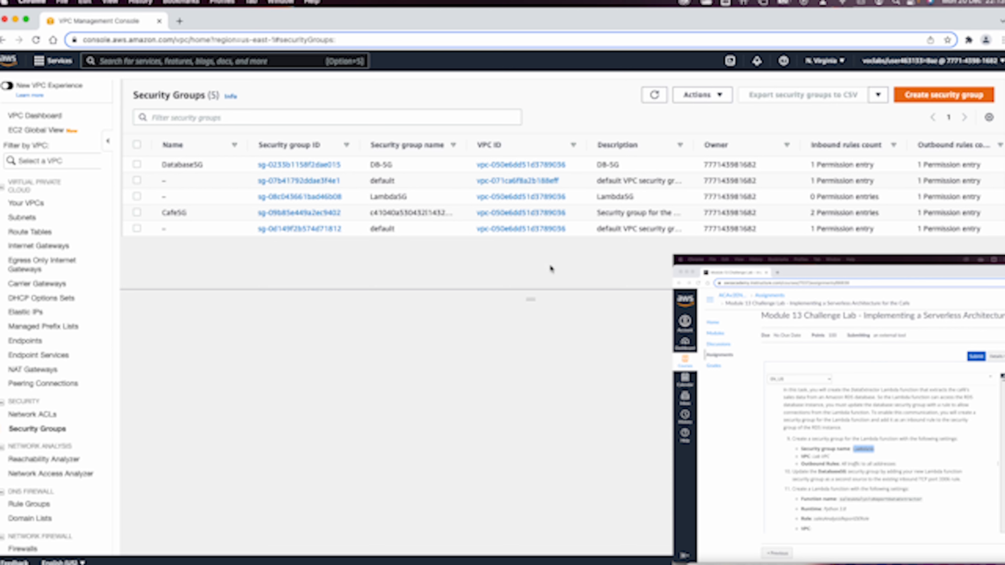
left_click(137, 165)
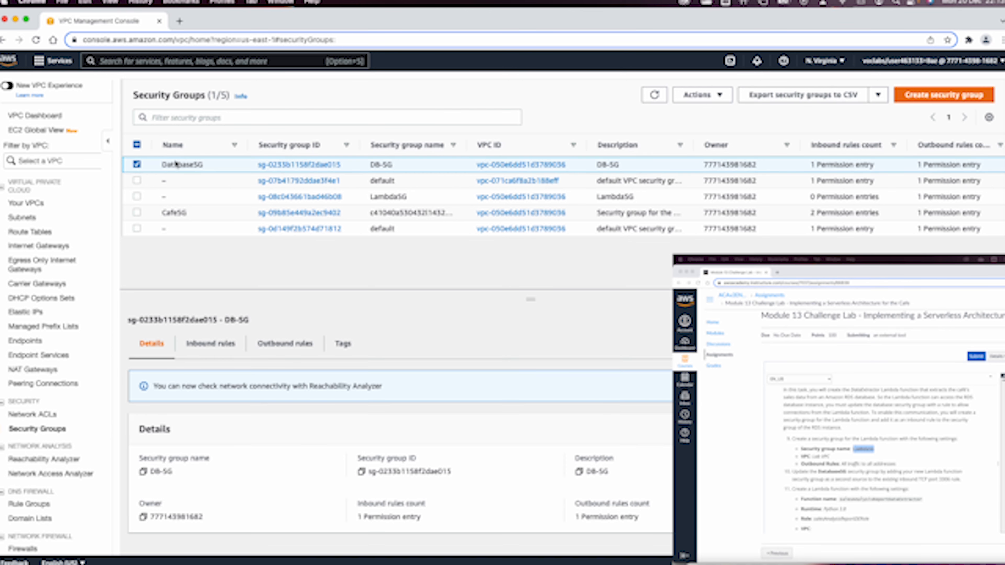
left_click(210, 343)
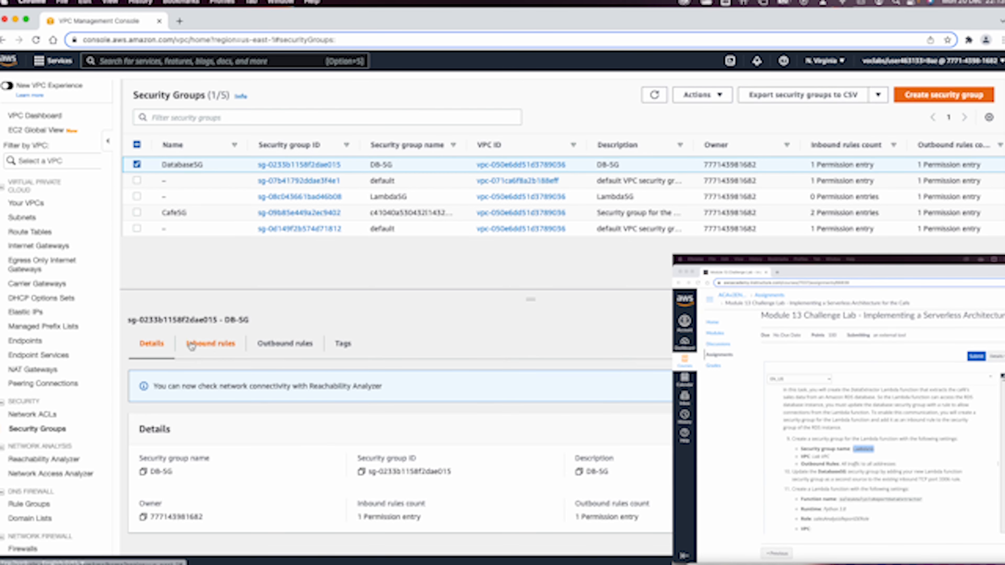
left_click(937, 429)
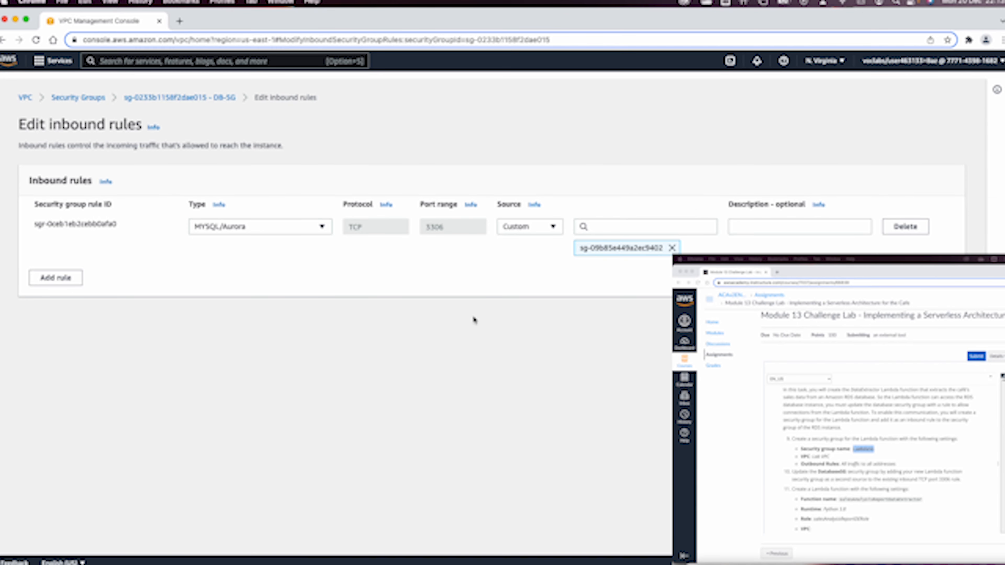
left_click(80, 277)
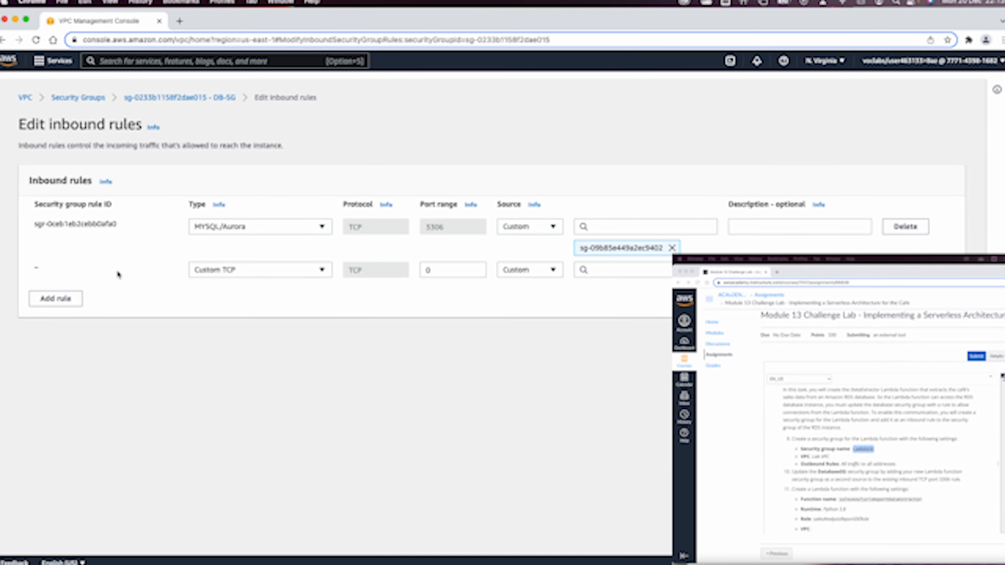
left_click(242, 270)
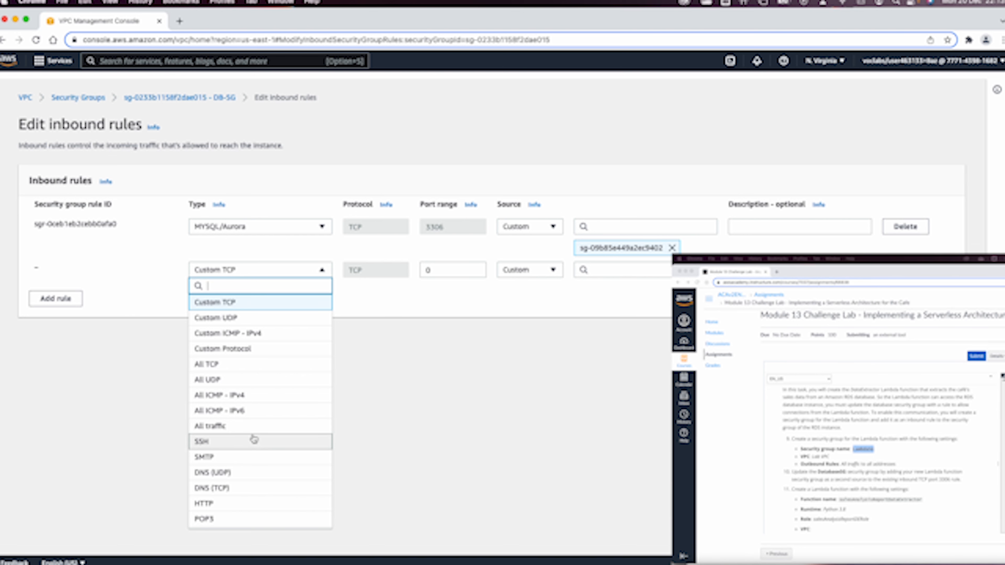
type("mys")
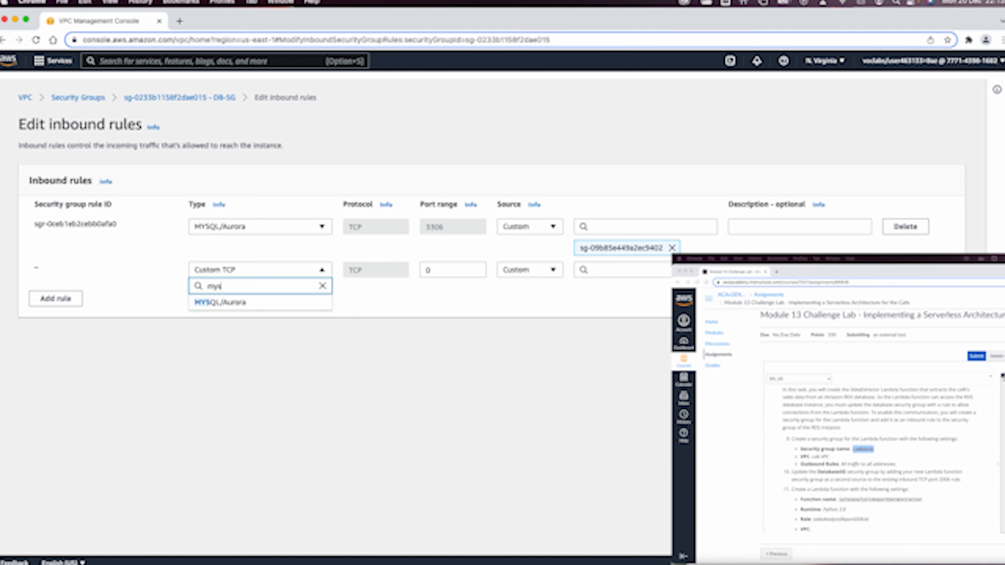
left_click(240, 303)
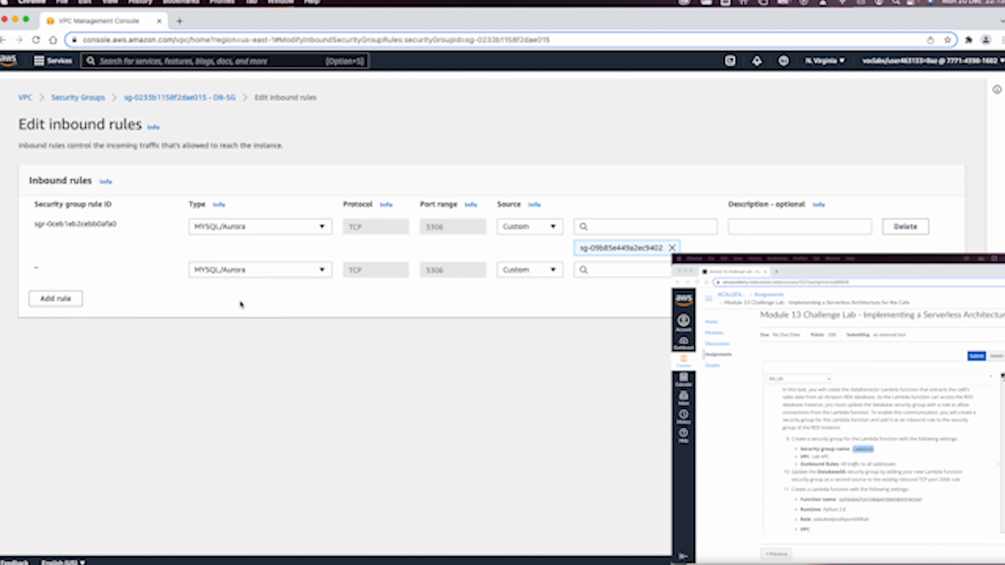
left_click(630, 268)
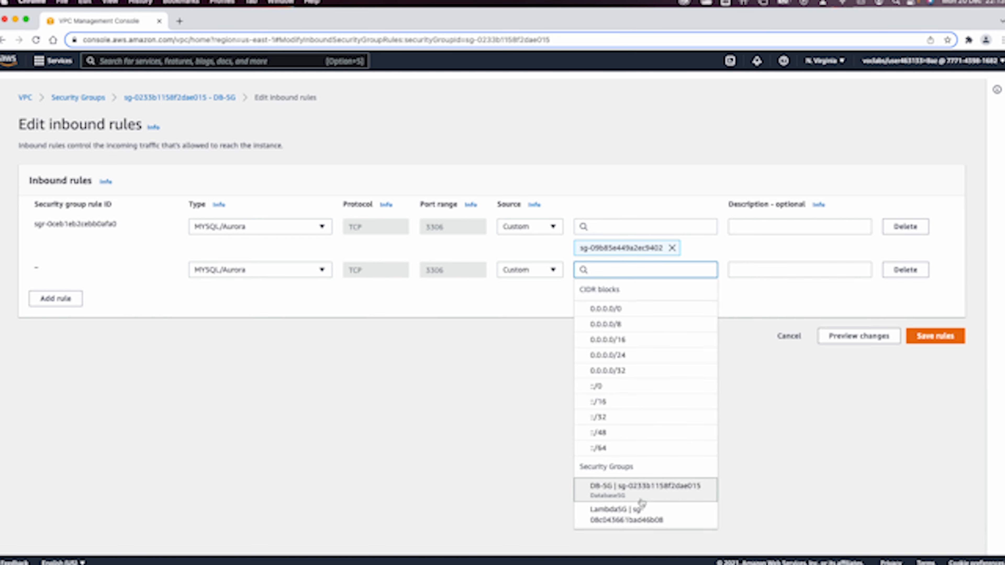
left_click(635, 514)
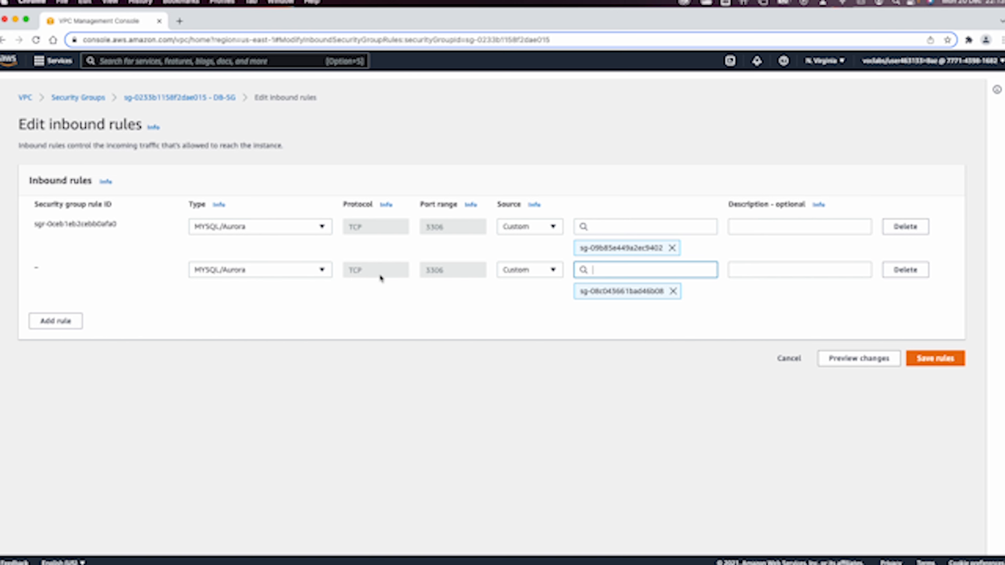
left_click(946, 360)
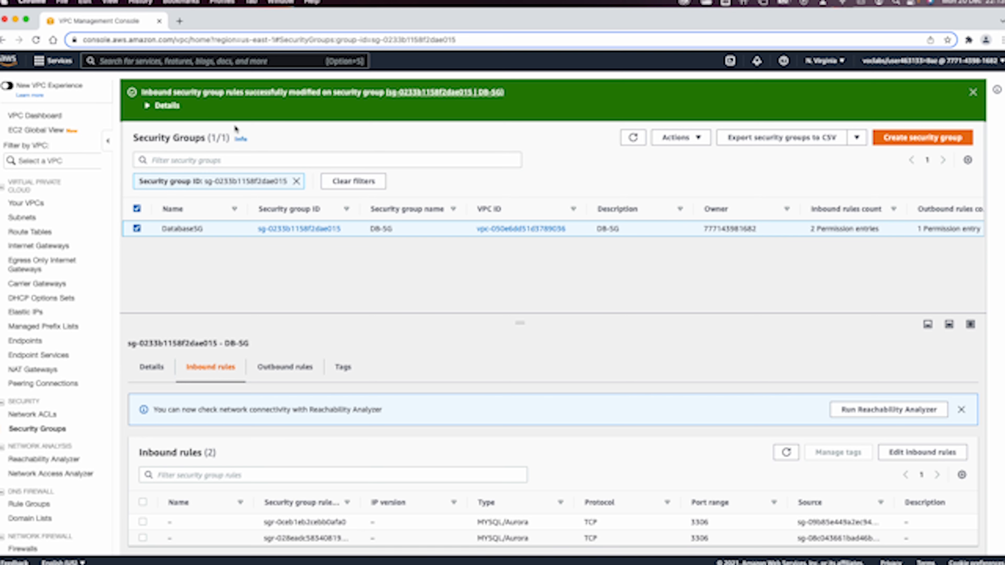
Step: Start a new Lambda function from scratch named salesAnalysisReportDataExtractor with the Python 3.8 runtime
left_click(55, 60)
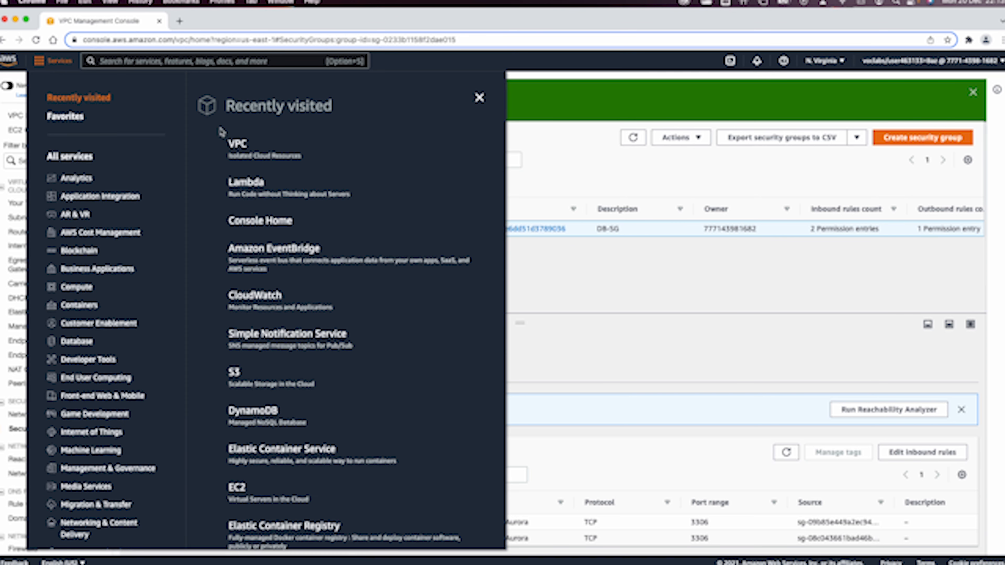
left_click(249, 182)
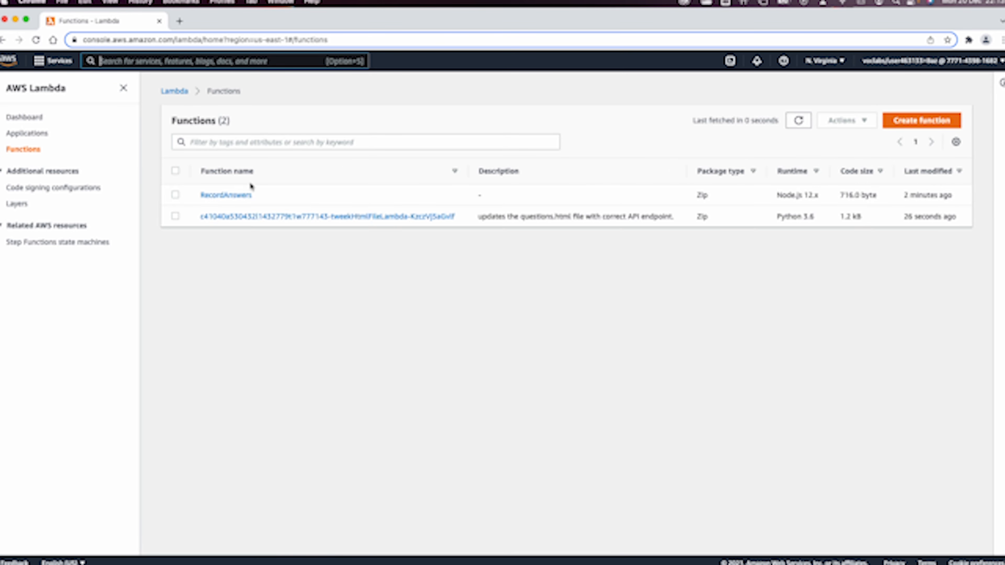
left_click(922, 125)
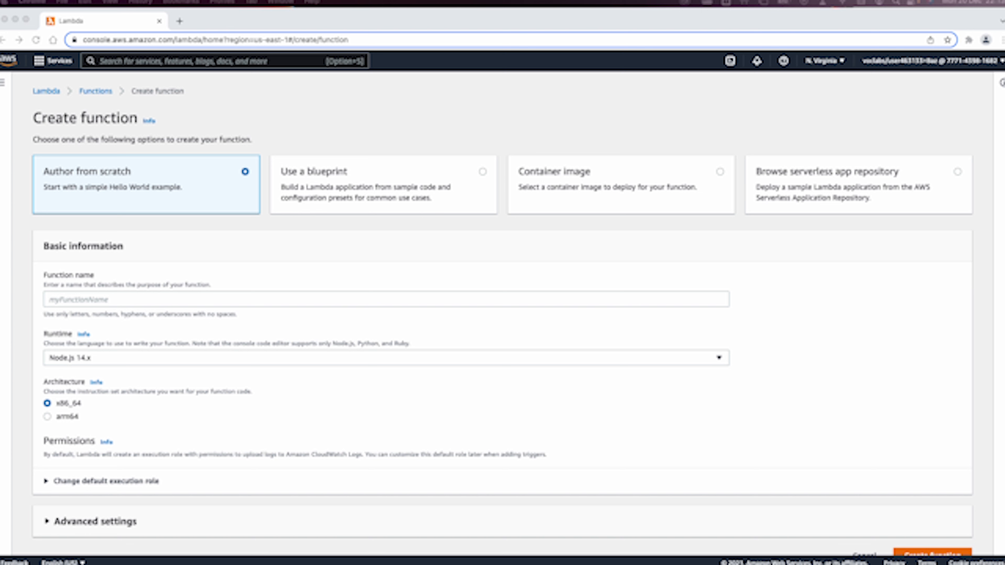
left_click(451, 295)
left_click(444, 296)
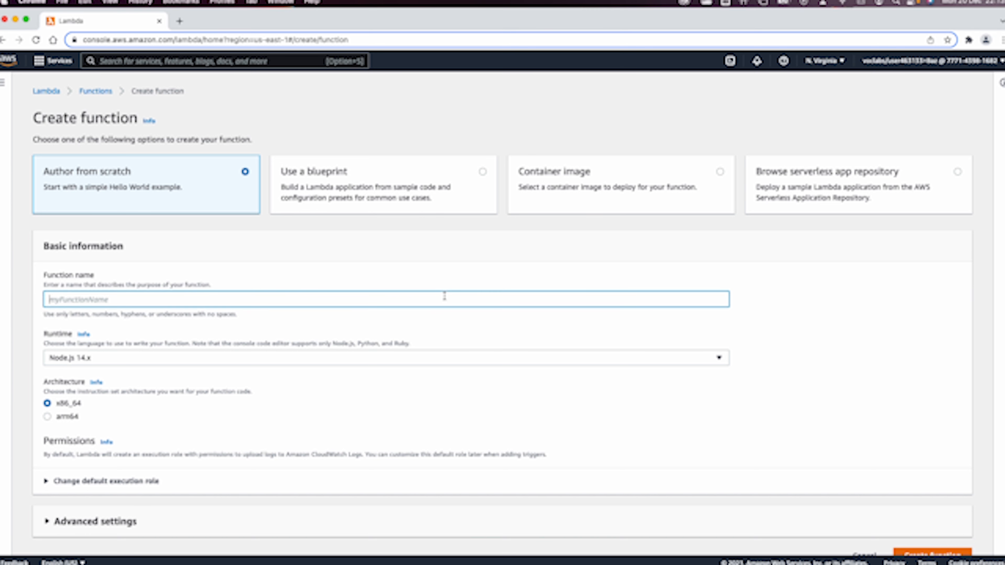
type("salesAnalysisReportDataExtractor")
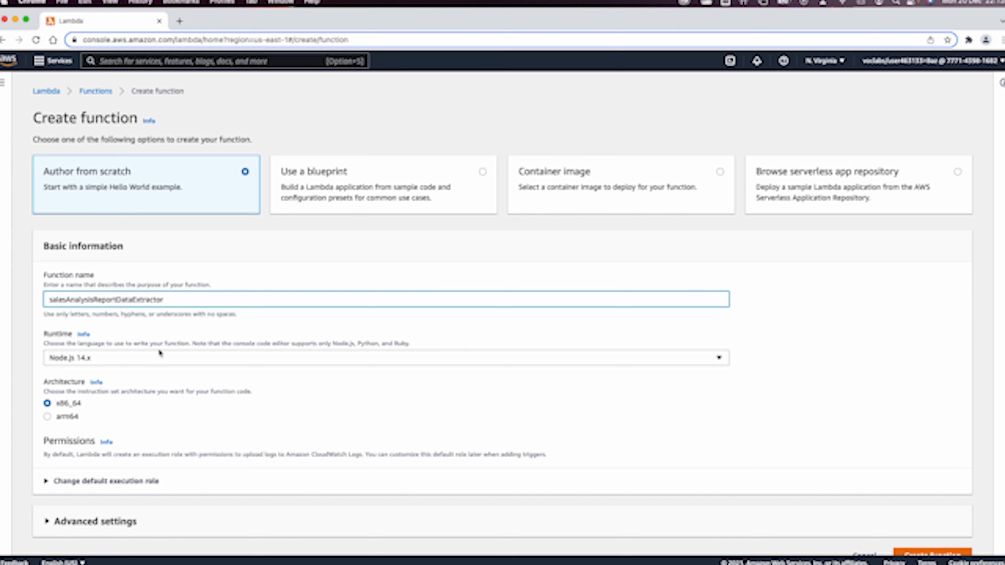
left_click(156, 358)
left_click(146, 323)
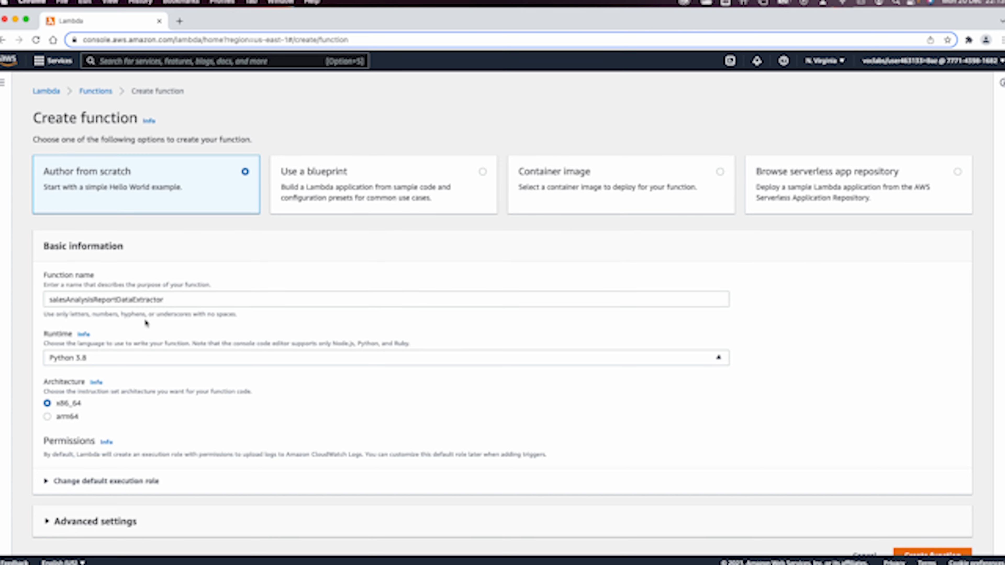
Step: Change the function's execution role to the existing role salesAnalysisReportDERole
scroll(166, 415, "down", 1)
left_click(126, 462)
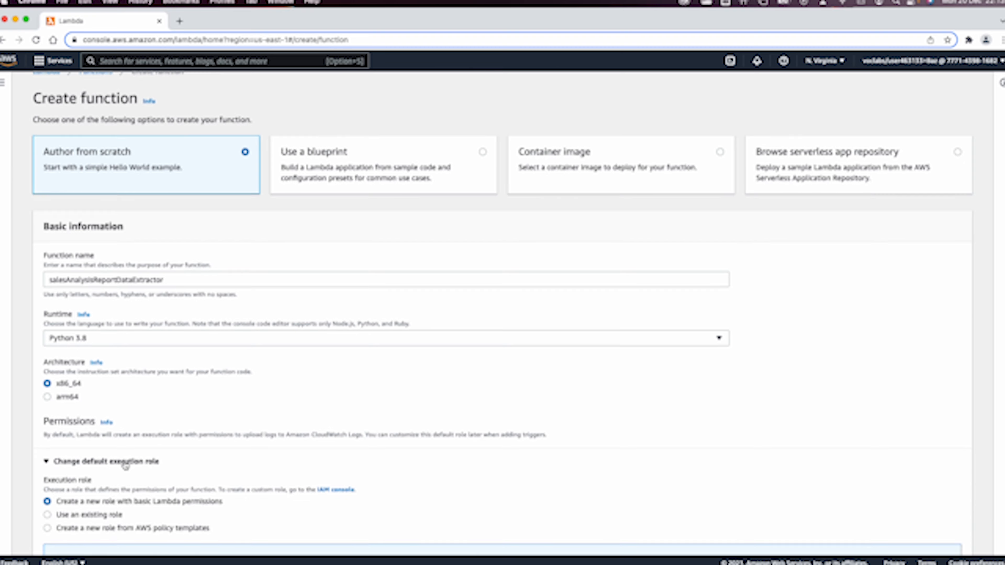
scroll(126, 466, "down", 5)
left_click(97, 416)
scroll(97, 417, "down", 1)
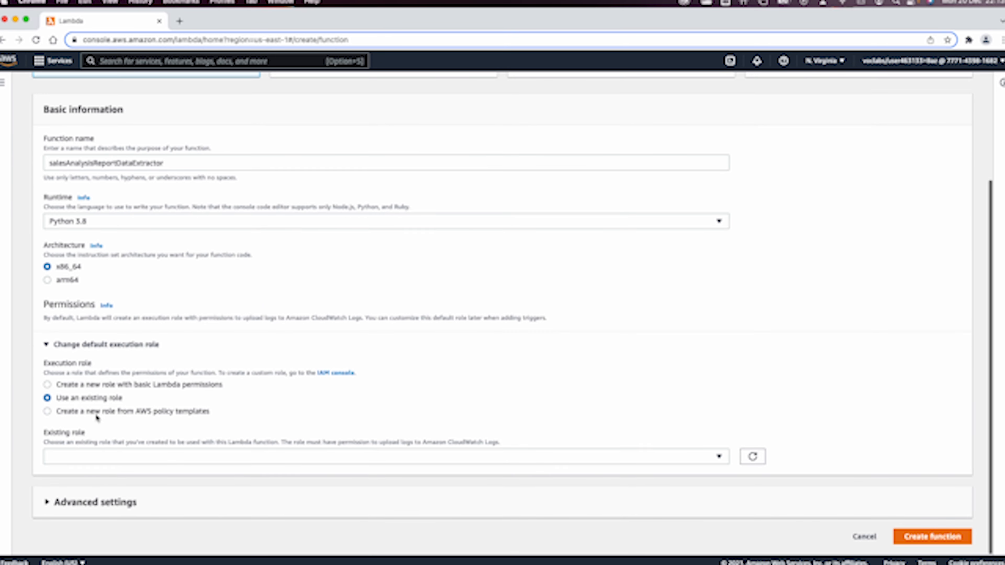
left_click(84, 459)
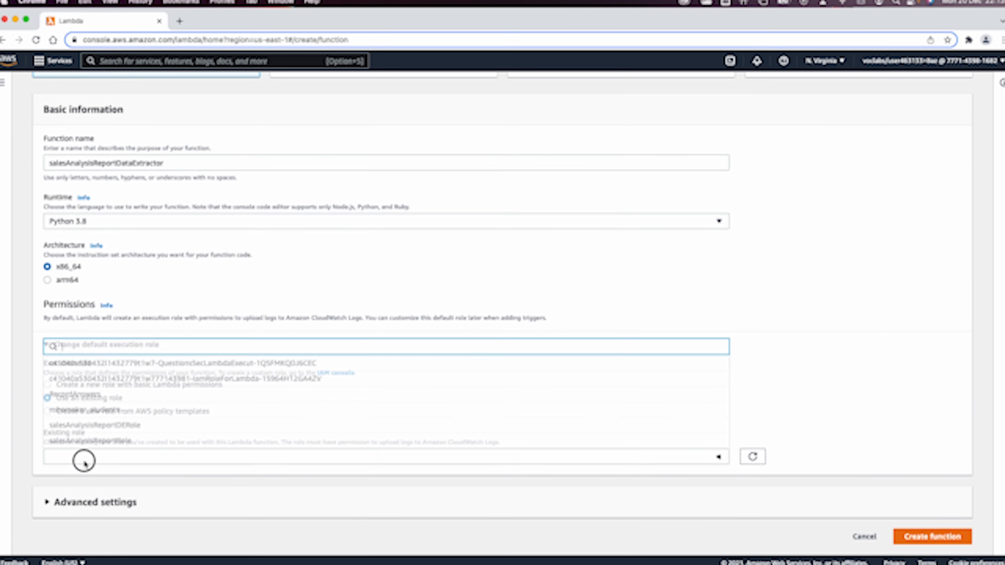
left_click(102, 426)
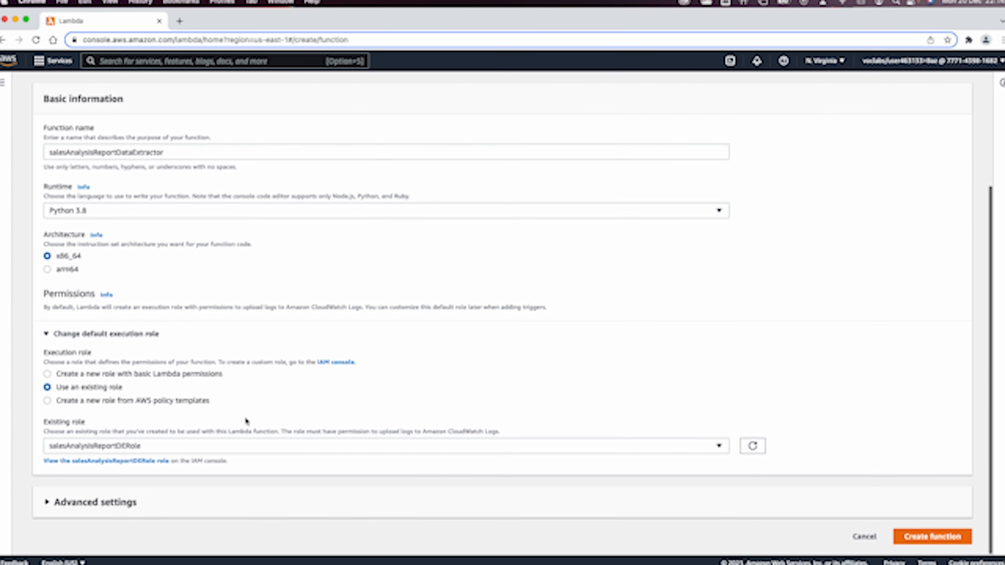
Step: Enable network access in the function's advanced settings and choose Lab VPC (10.0.0.0/16)
left_click(138, 502)
scroll(136, 506, "down", 3)
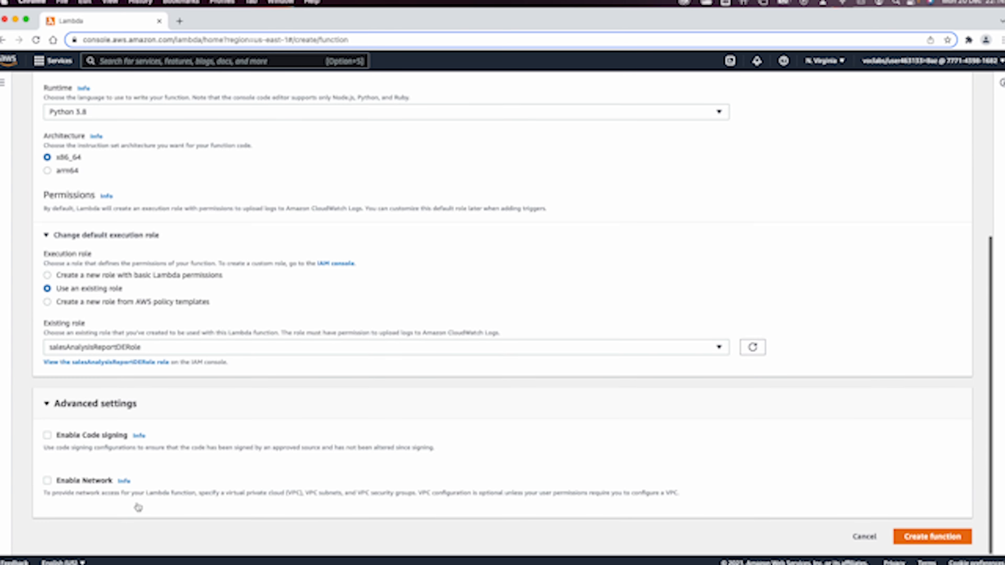
left_click(90, 483)
scroll(278, 444, "down", 1)
left_click(212, 504)
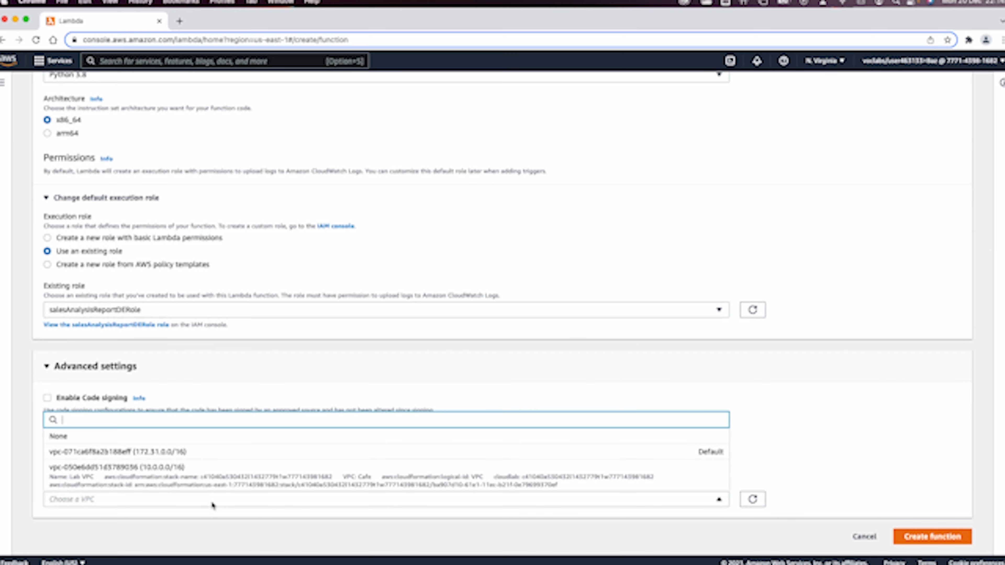
left_click(196, 474)
Step: Choose Private Subnet 1 (10.0.1.0/24) and Private Subnet 2 (10.0.2.0/24) as the function's VPC subnets
scroll(225, 481, "down", 3)
left_click(173, 423)
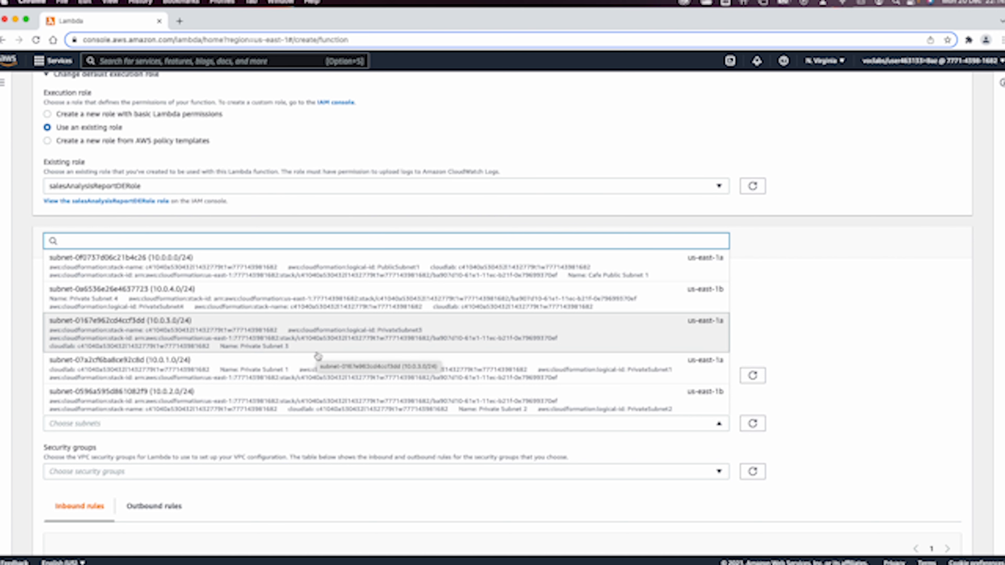
left_click(306, 374)
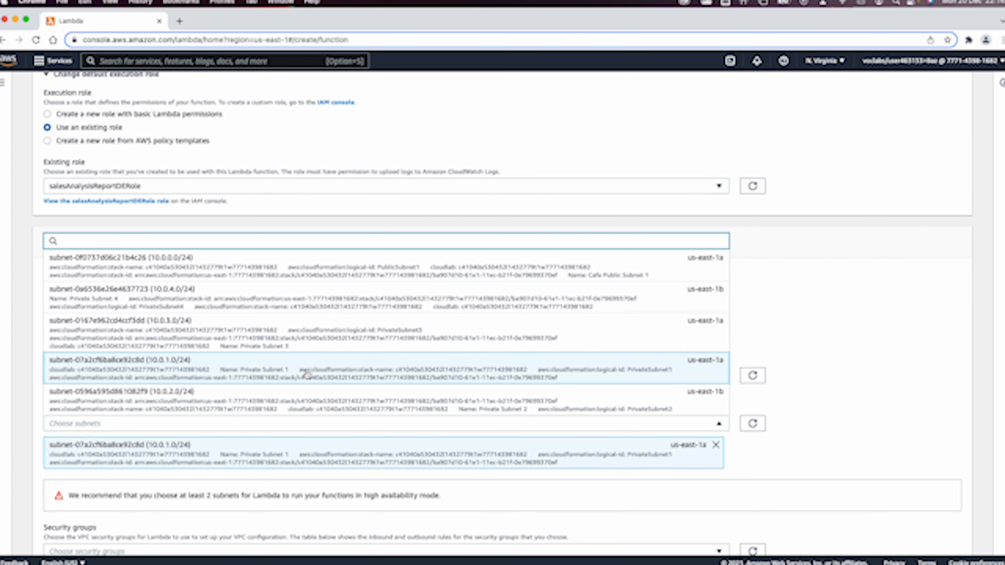
scroll(307, 394, "down", 1)
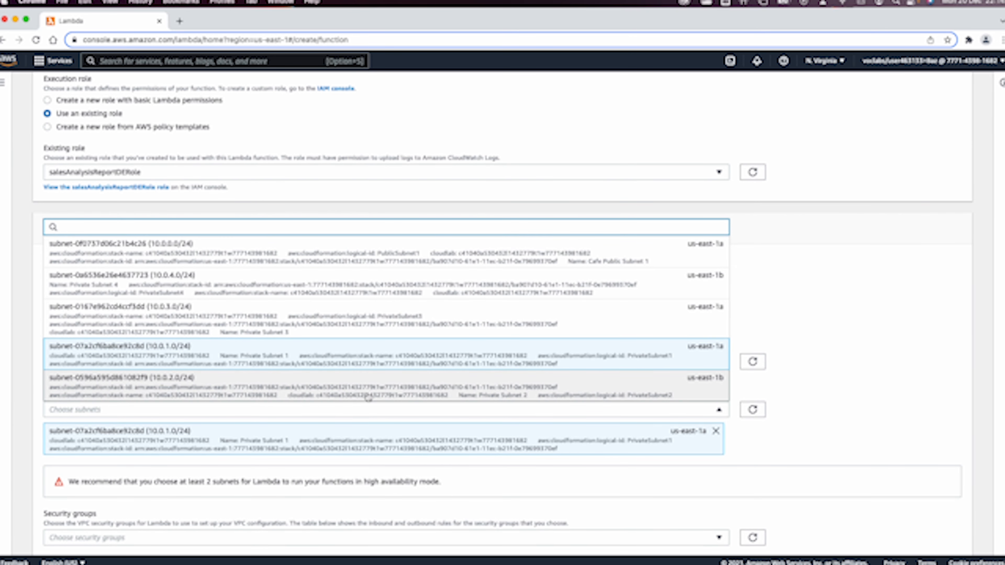
left_click(376, 396)
left_click(872, 323)
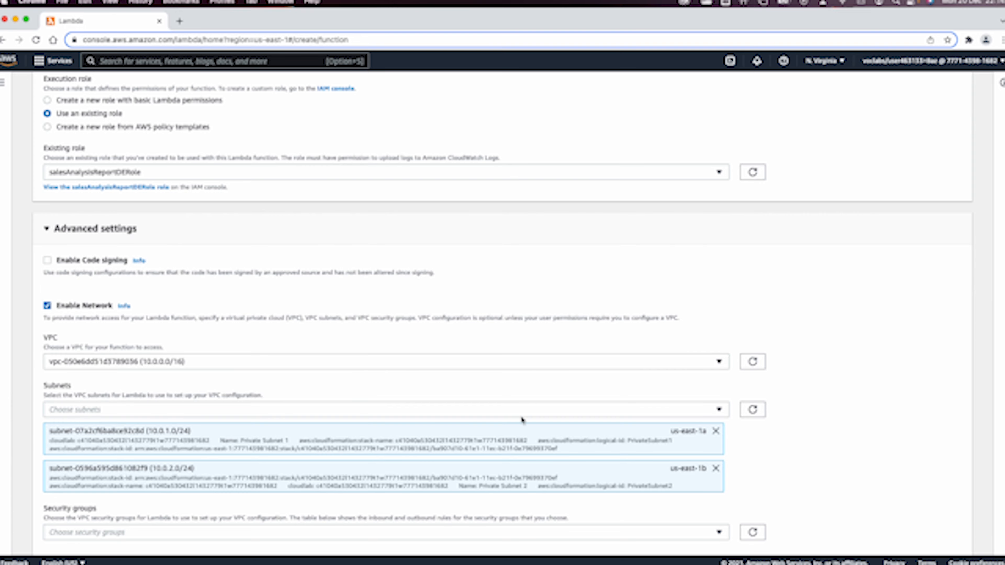
Step: Assign the LambdaSG security group to the salesAnalysisReportDataExtractor function and create the function
scroll(487, 436, "down", 4)
left_click(420, 446)
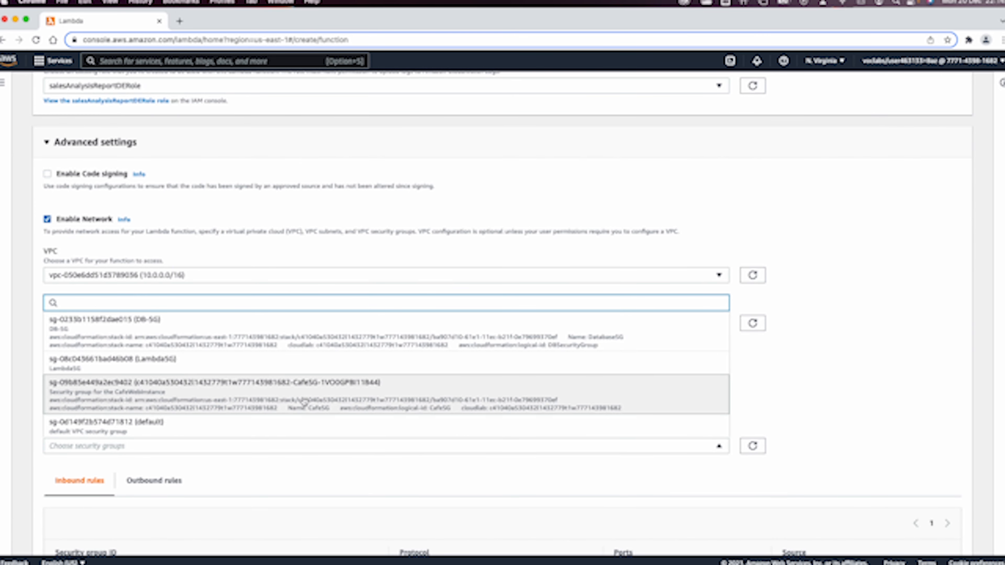
left_click(220, 362)
scroll(335, 461, "down", 3)
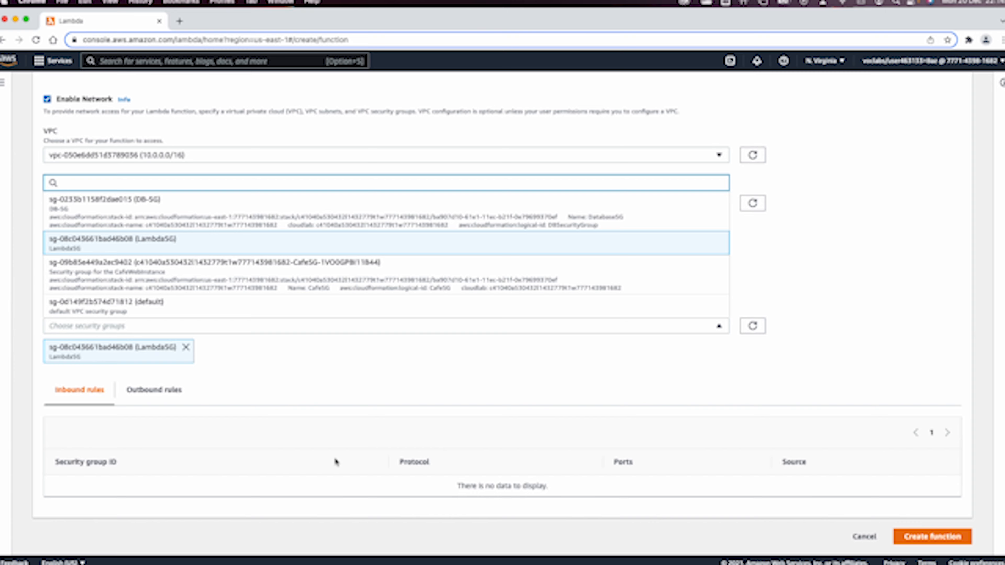
scroll(335, 462, "up", 3)
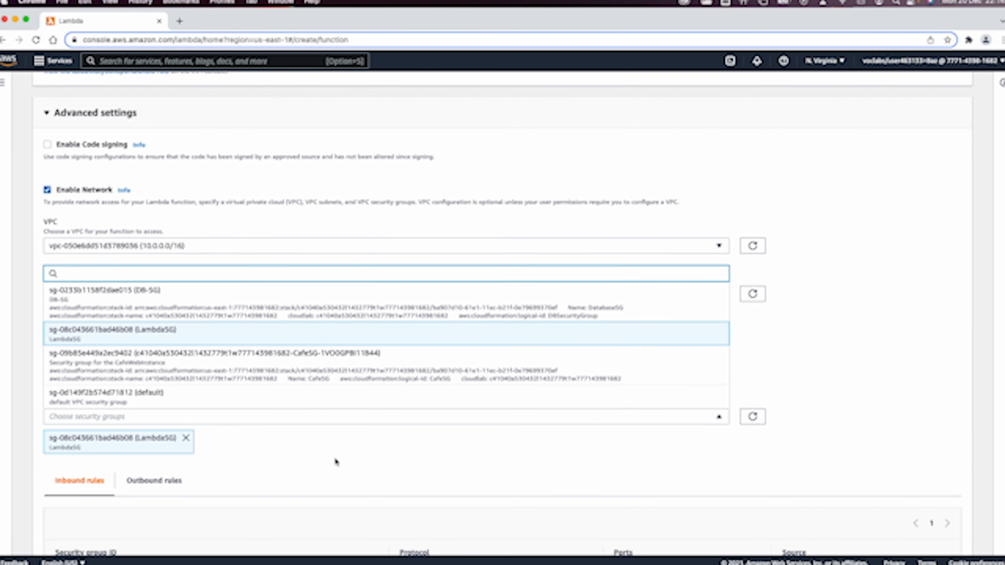
left_click(784, 196)
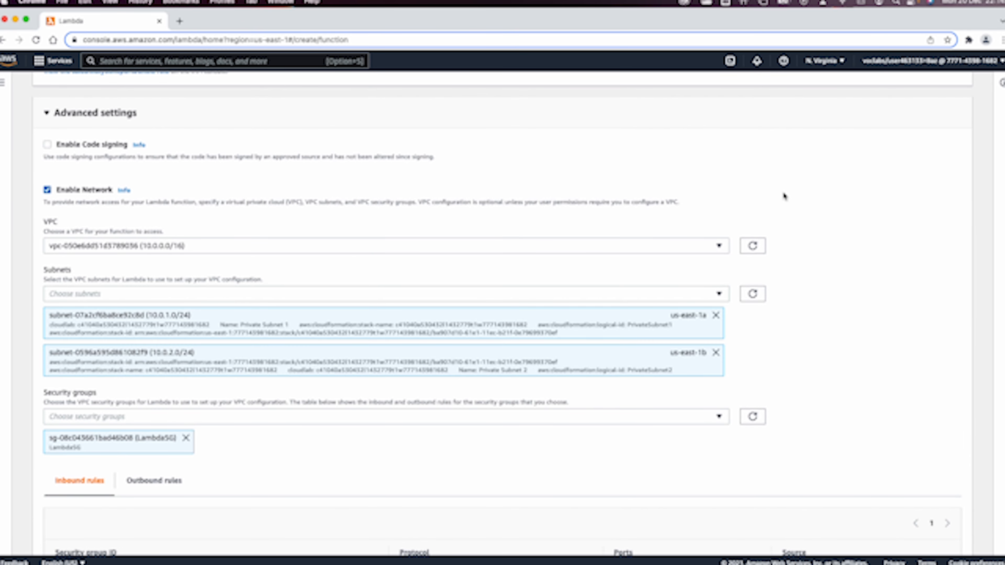
scroll(784, 196, "up", 6)
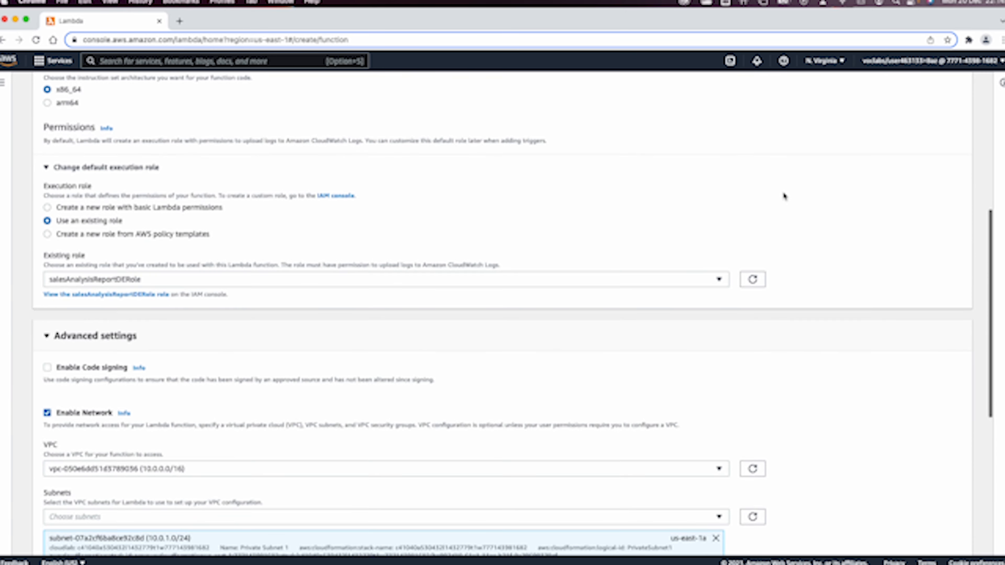
scroll(784, 196, "down", 9)
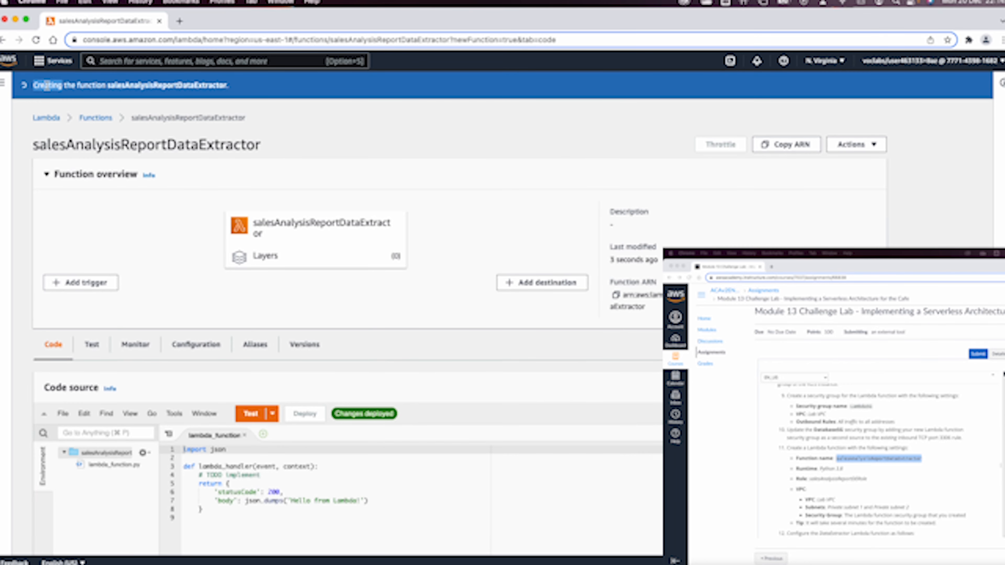
triple_click(47, 85)
triple_click(145, 84)
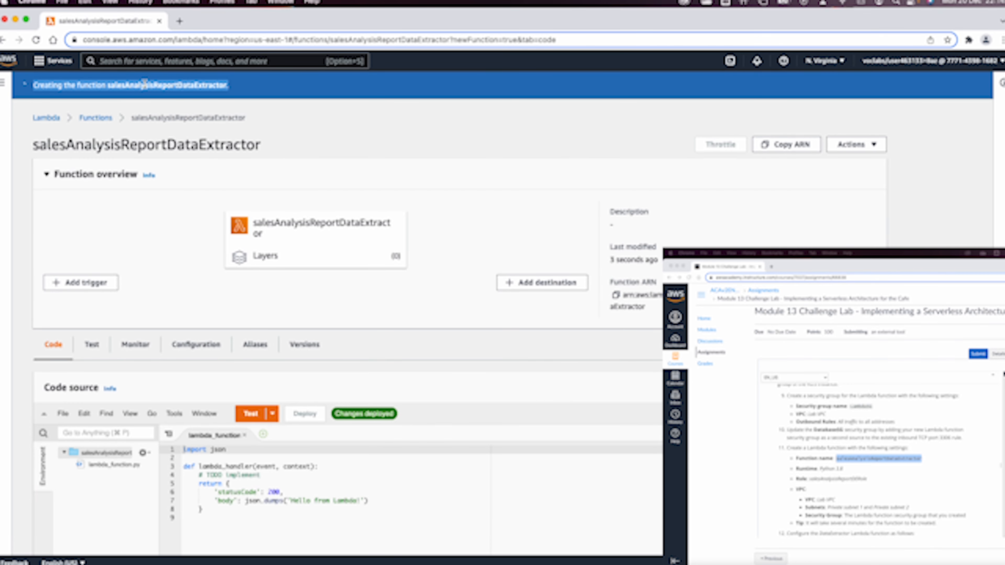
double_click(116, 83)
left_click(60, 84)
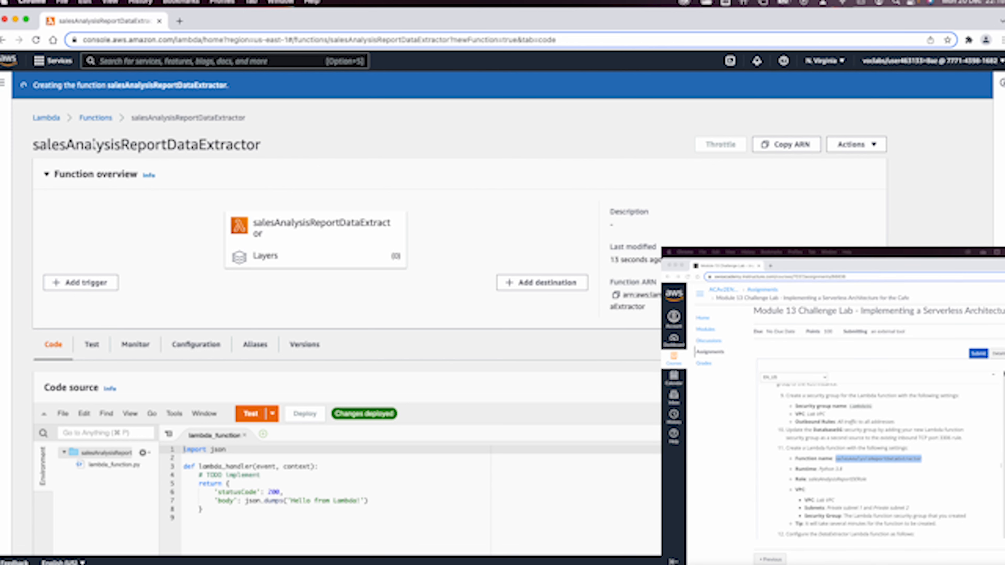
Step: Go back to the list of Lambda functions and start creating another function from scratch
left_click(4, 92)
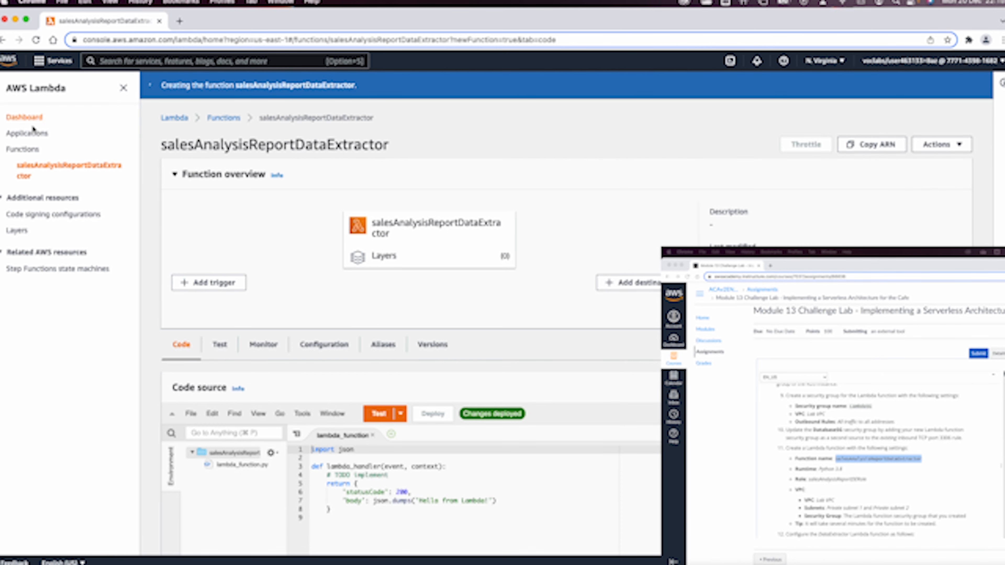
left_click(34, 152)
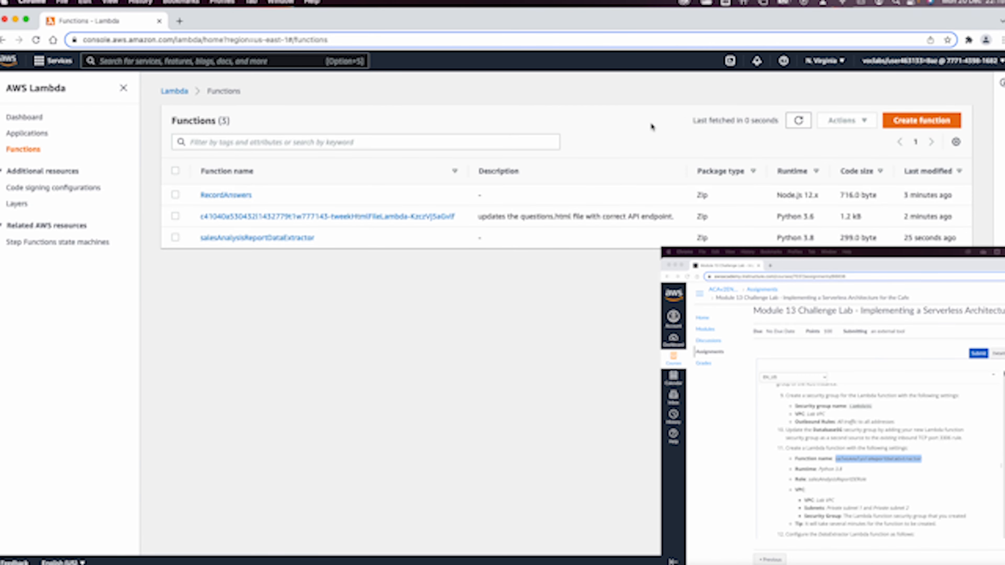
left_click(920, 121)
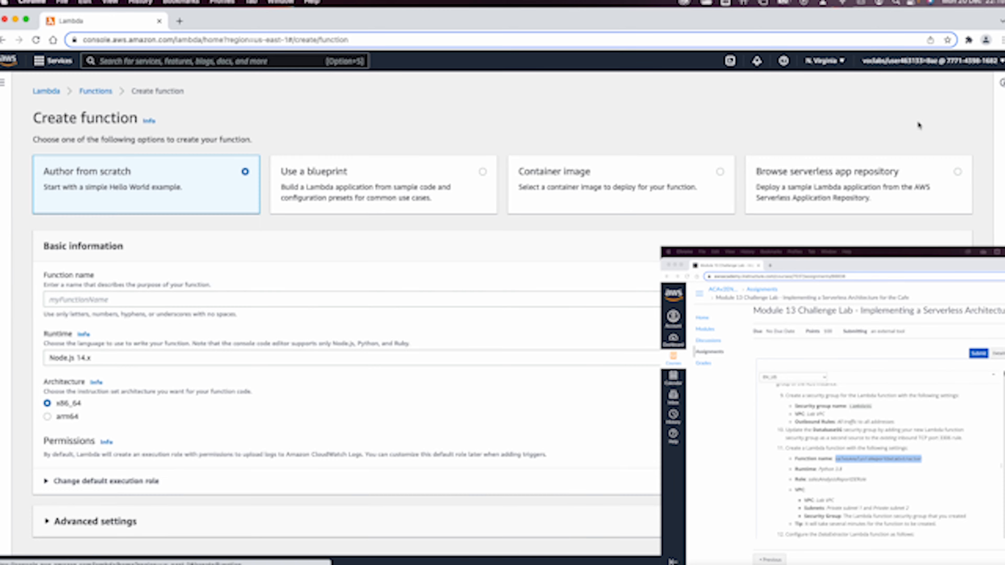
Step: Name the new function salesAnalysisReport, copied from Task 3 of the lab instructions, and set its runtime to Python 3.8
scroll(911, 523, "down", 5)
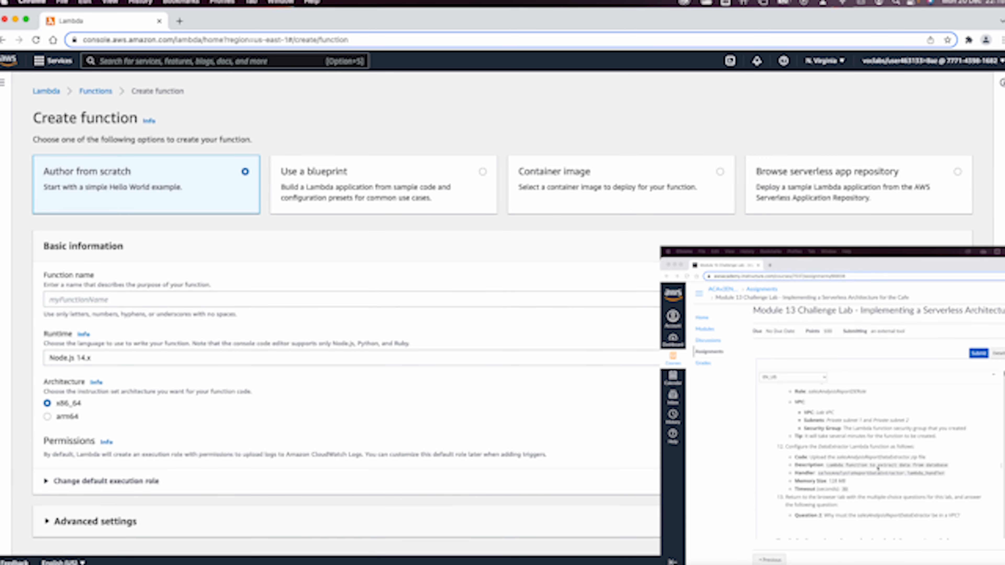
scroll(878, 468, "down", 6)
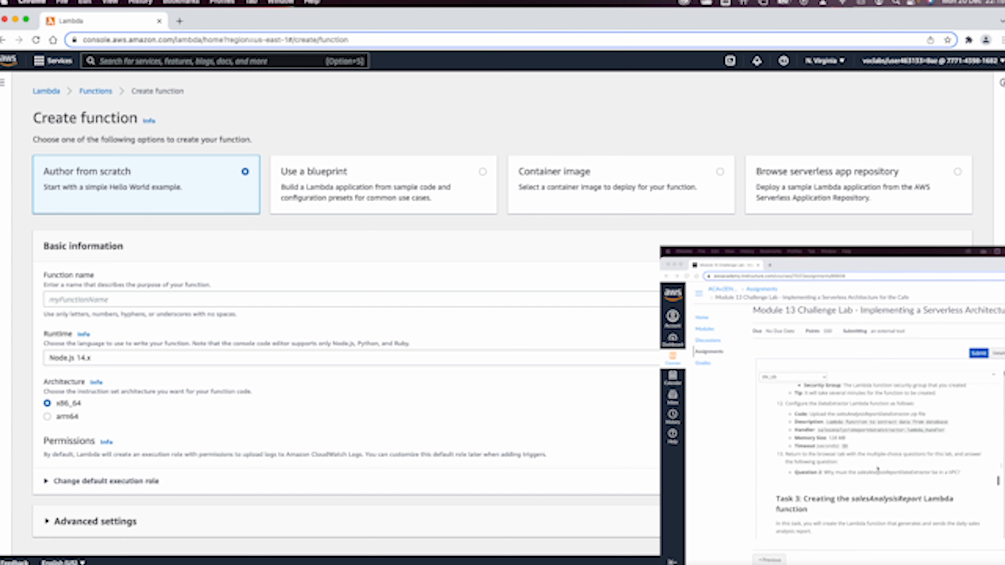
double_click(868, 427)
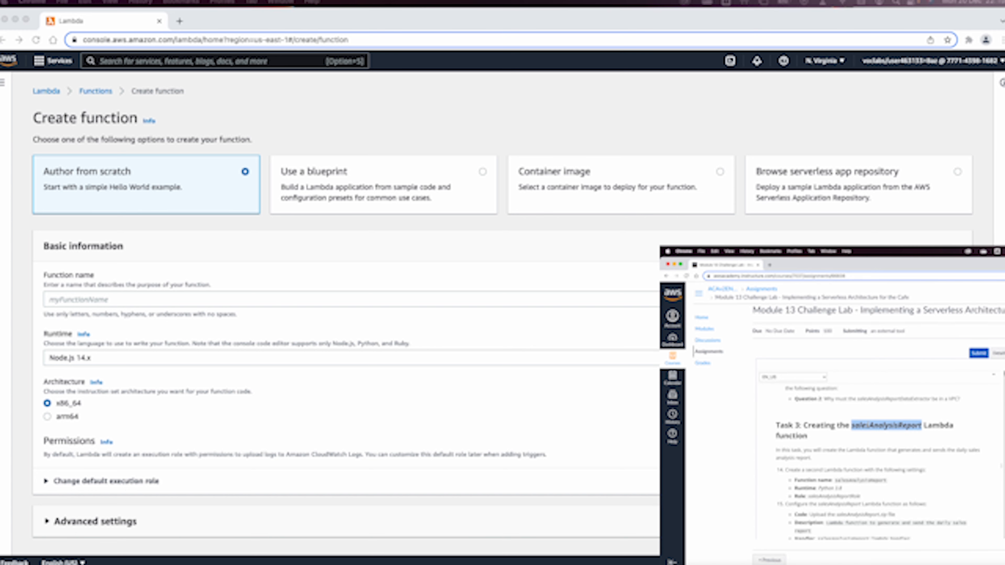
double_click(863, 481)
key("super+c")
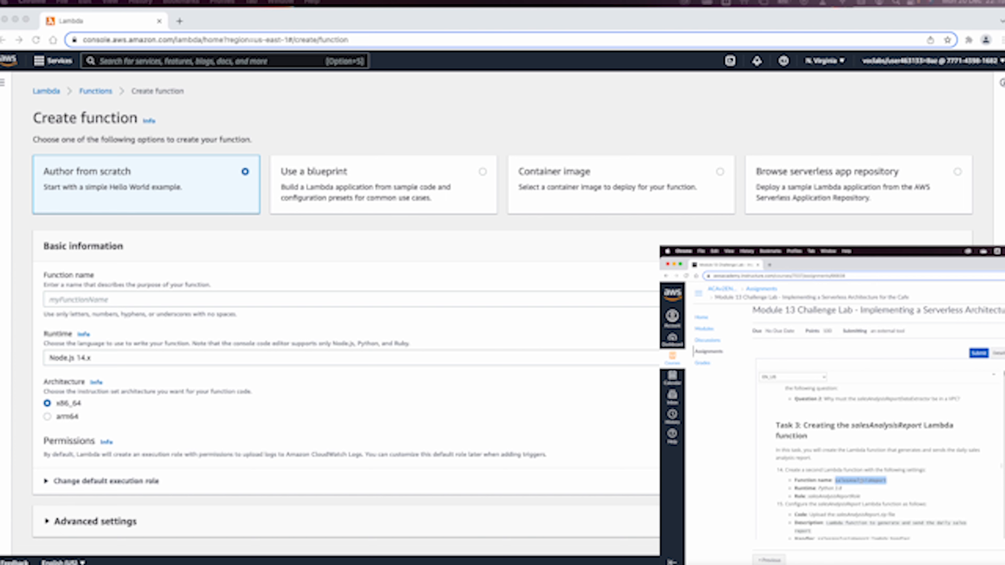
left_click(245, 299)
key("super+v")
left_click(191, 359)
left_click(180, 321)
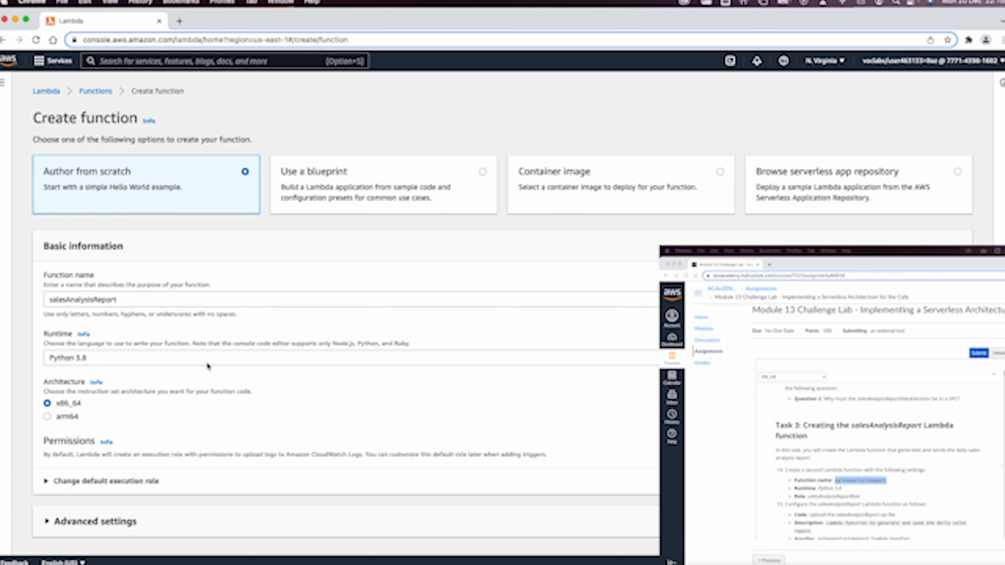
Step: Set the execution role to the existing role salesAnalysisReportRole and create the salesAnalysisReport function
scroll(226, 407, "down", 1)
left_click(134, 462)
scroll(127, 459, "down", 3)
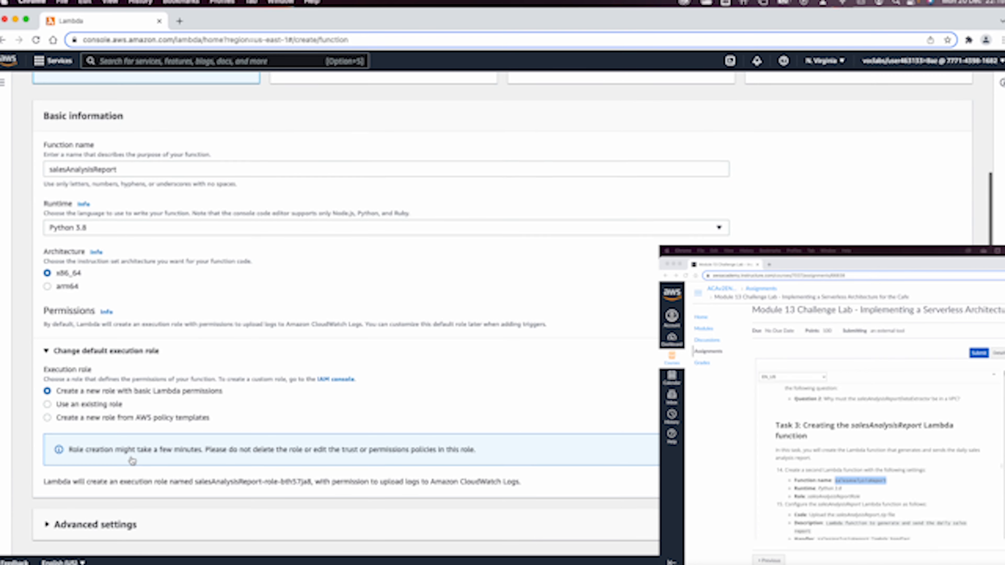
left_click(111, 404)
left_click(115, 463)
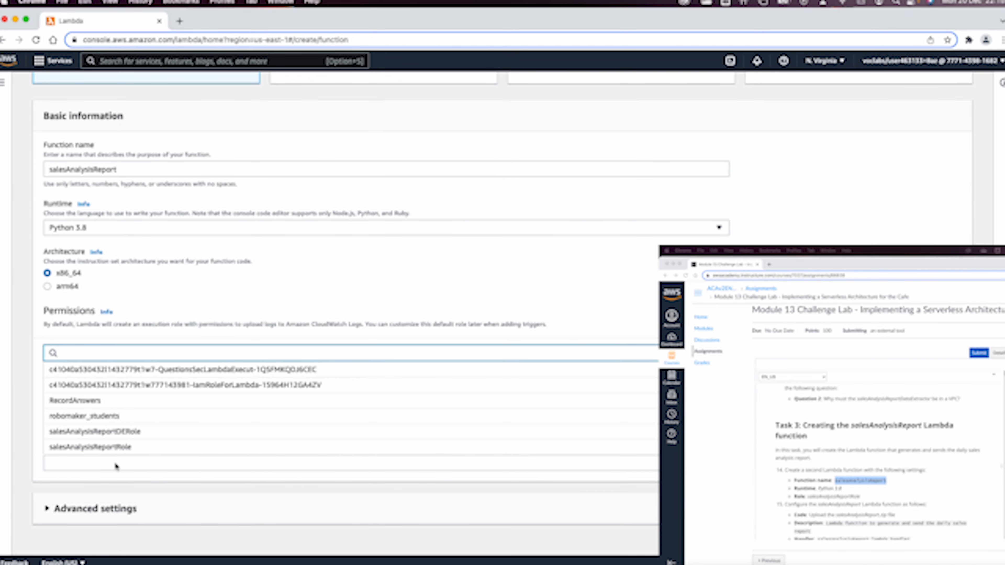
left_click(116, 447)
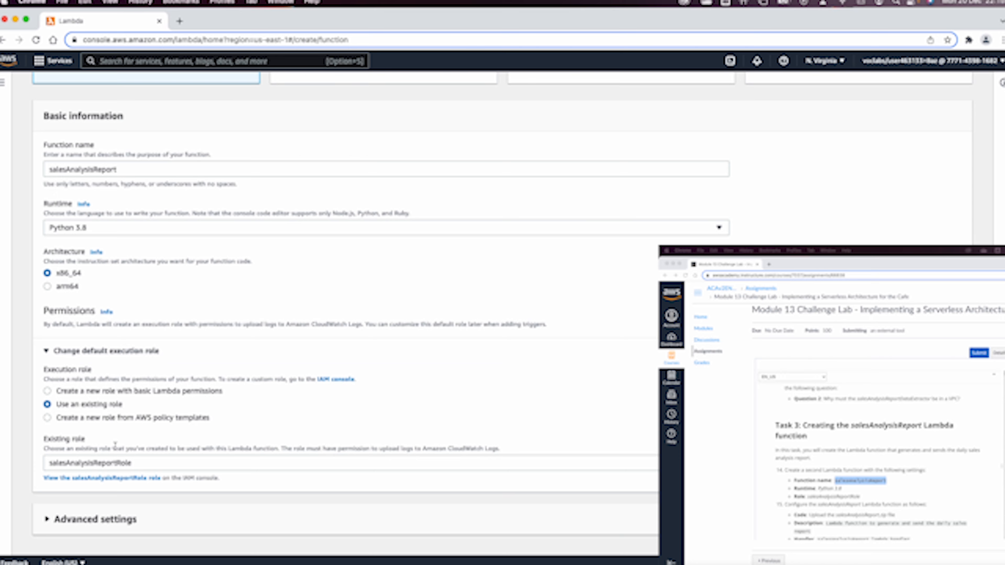
scroll(273, 411, "down", 1)
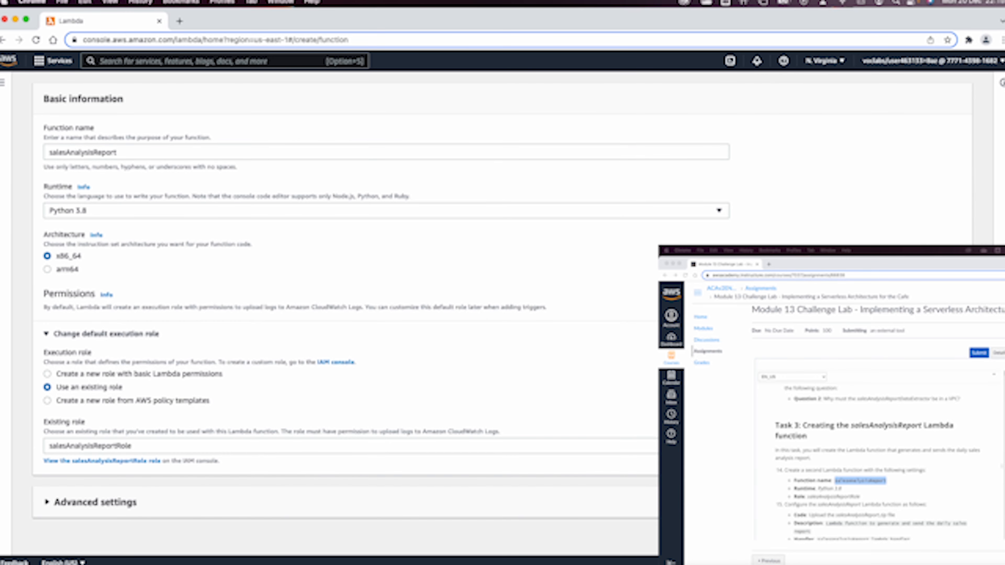
left_click(937, 536)
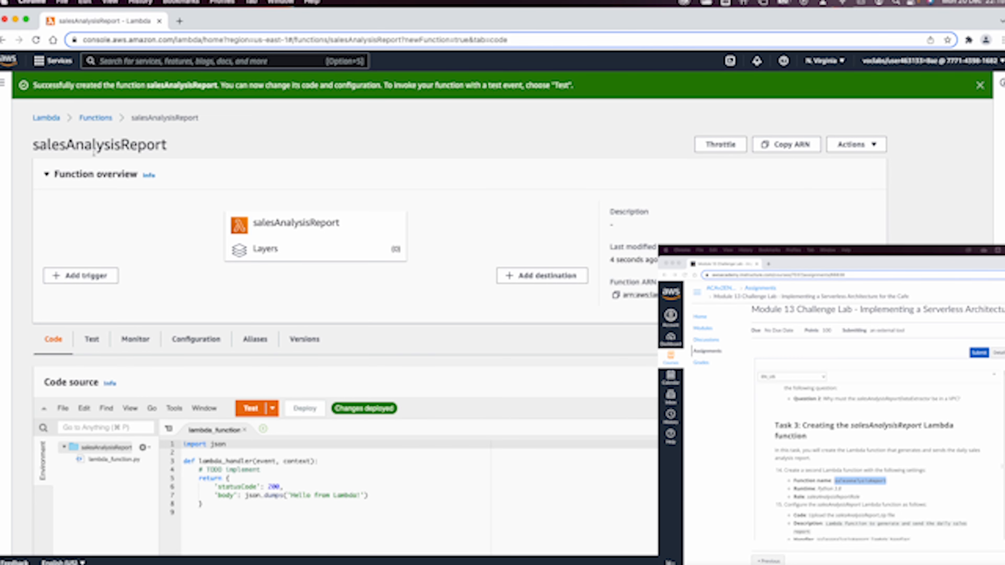
Step: Upload salesAnalysisReport.zip from the Downloads folder as the salesAnalysisReport function's code
scroll(186, 321, "down", 3)
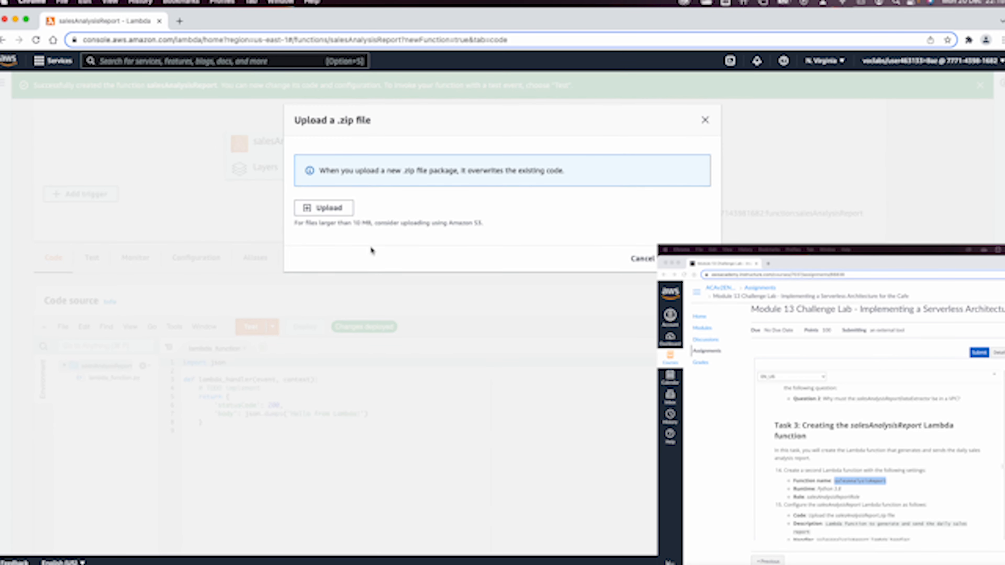
left_click(321, 210)
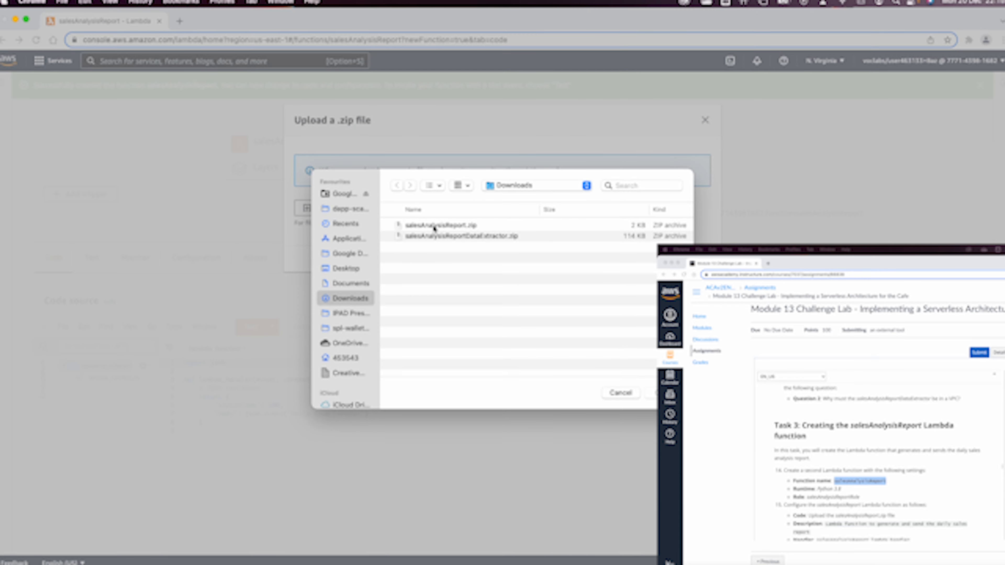
double_click(439, 226)
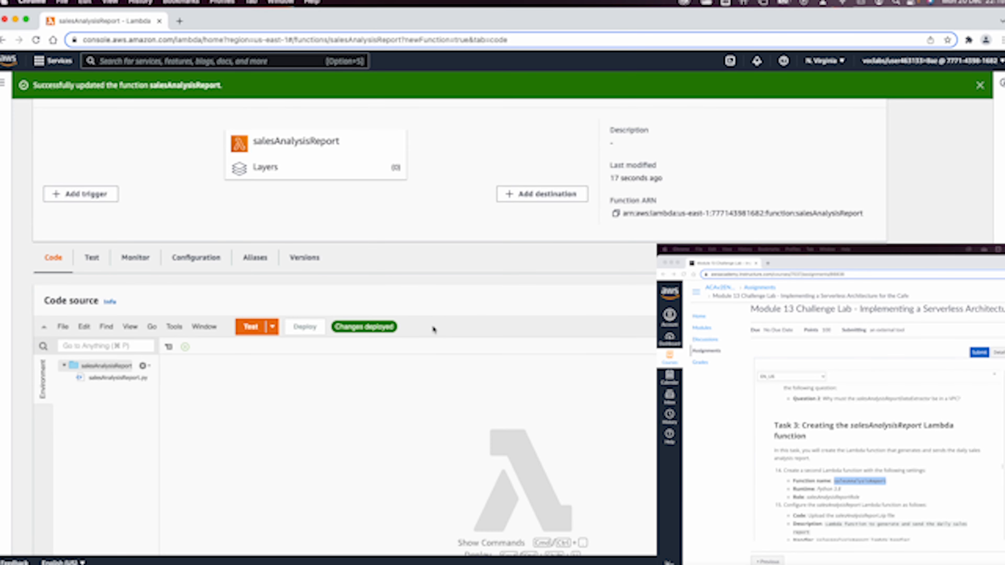
Step: Set the function's description to "Lambda function to generate and send the daily sales report" and its timeout to 30 seconds, saving the basic settings
scroll(433, 328, "down", 3)
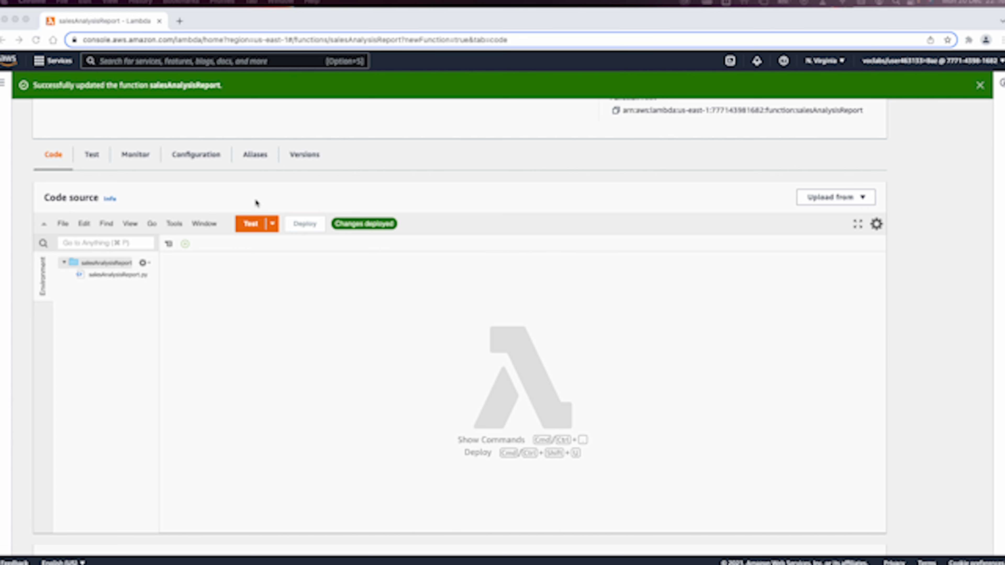
left_click(193, 156)
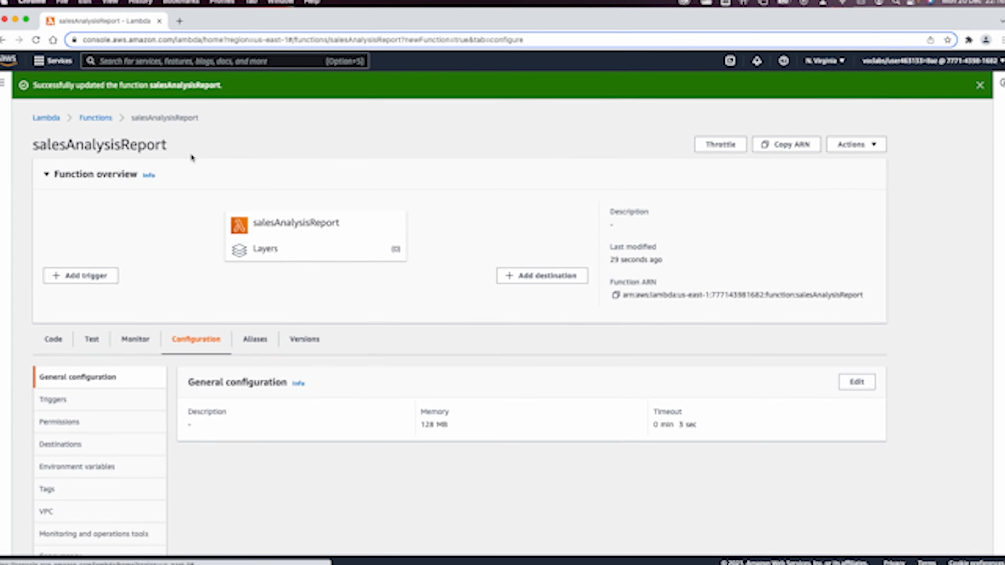
left_click(857, 381)
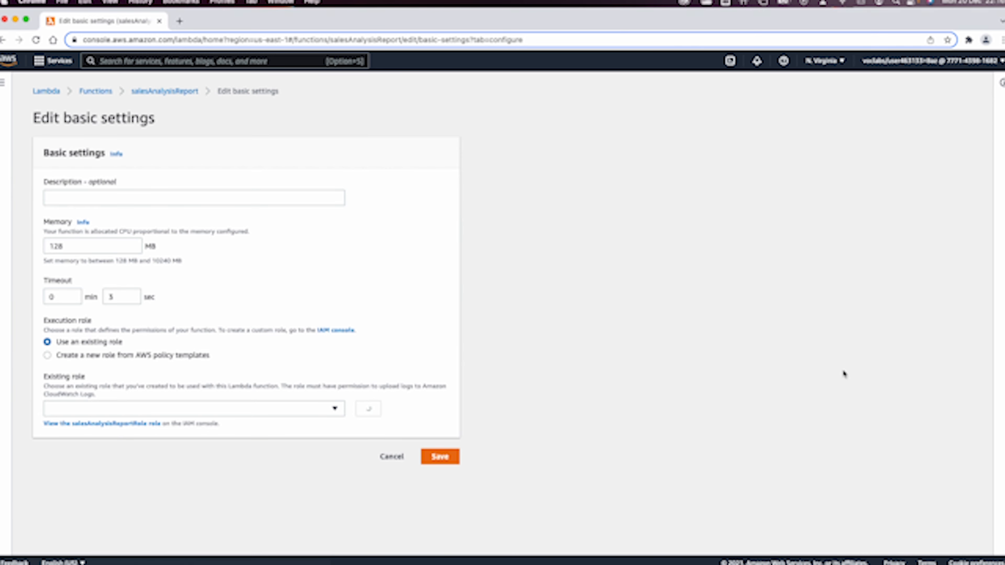
left_click(77, 200)
type("Lambda function to generate and send the daily sales report")
key("Tab")
left_click(126, 297)
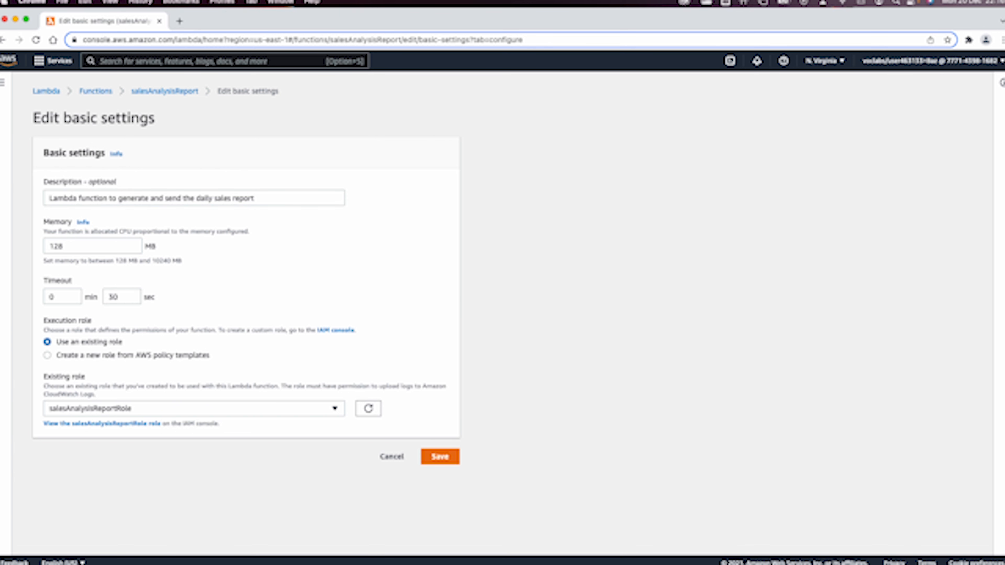
left_click(442, 458)
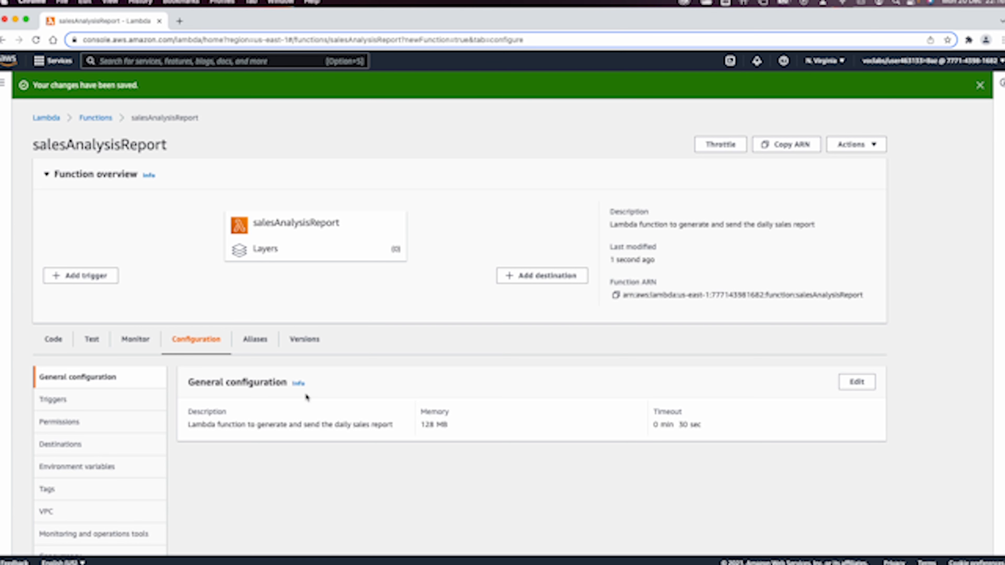
Step: Set the salesAnalysisReport function's handler to salesAnalysisReport.lambda_handler and save the runtime settings
left_click(53, 340)
scroll(228, 345, "down", 4)
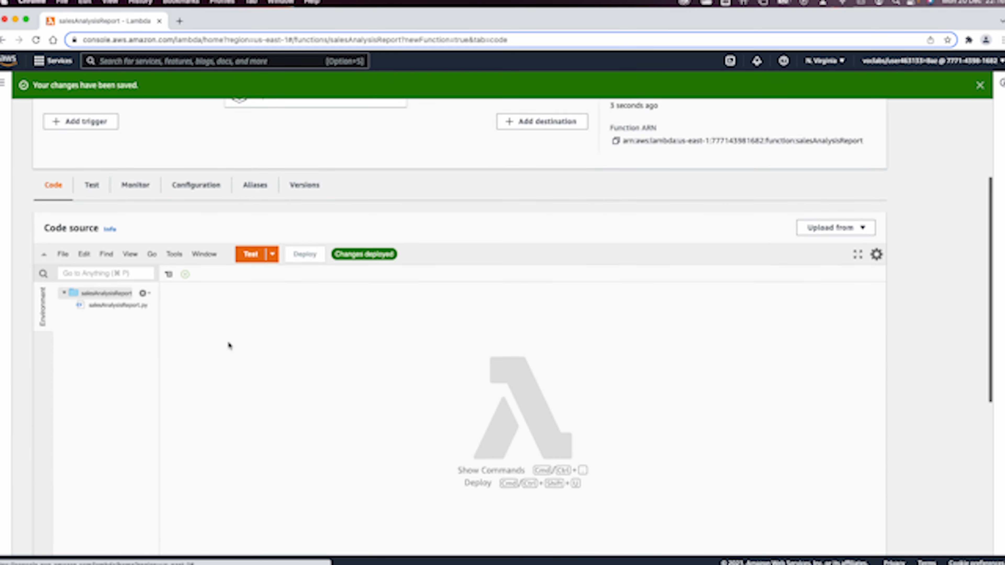
left_click(123, 285)
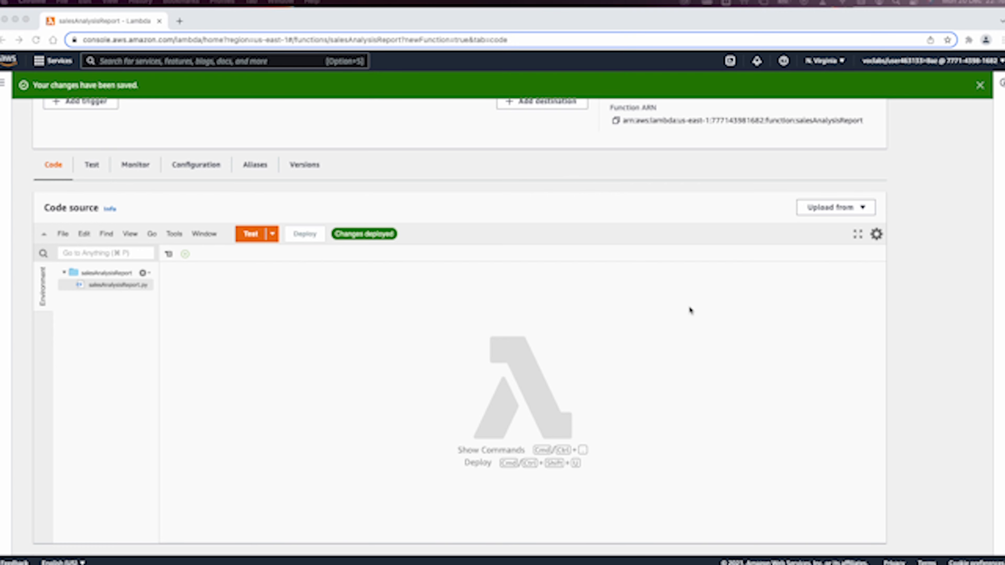
scroll(691, 311, "down", 7)
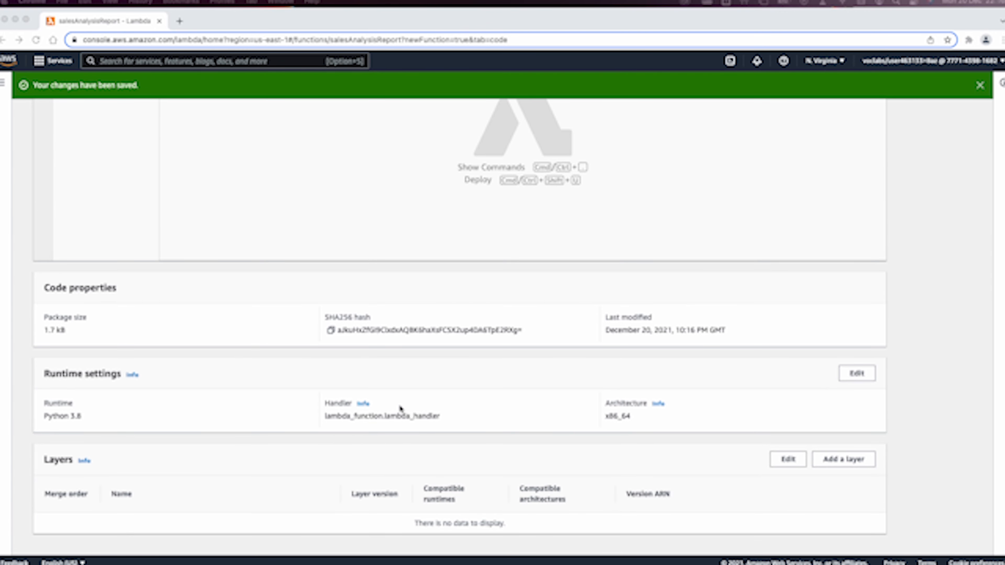
left_click(855, 374)
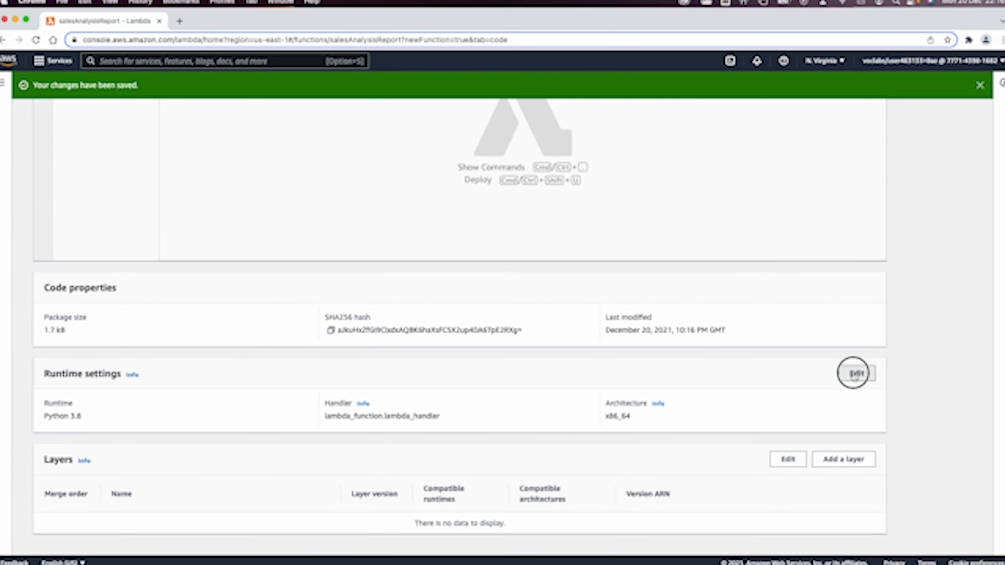
triple_click(177, 302)
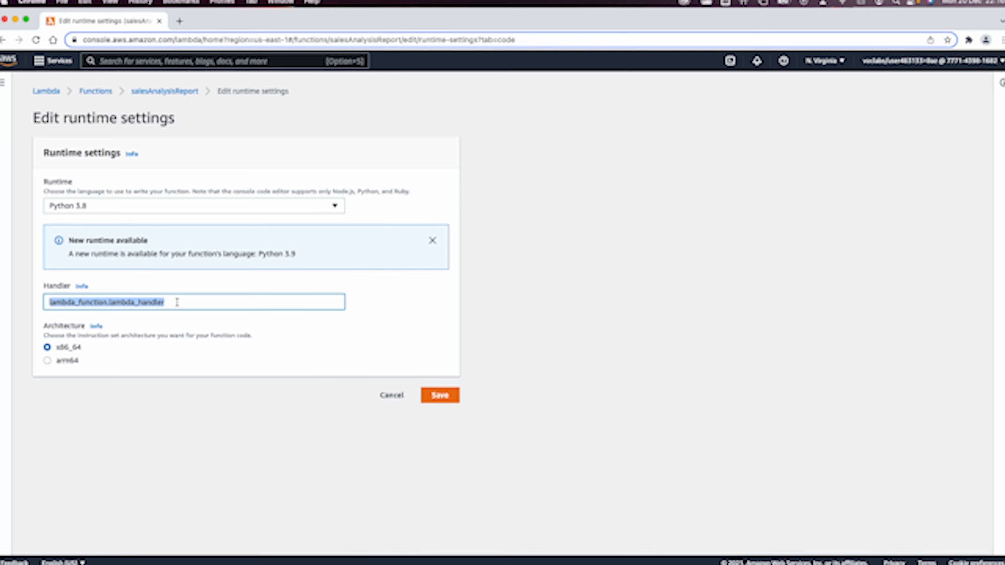
type("salesAnalysisReport.lambda_handler")
left_click(444, 453)
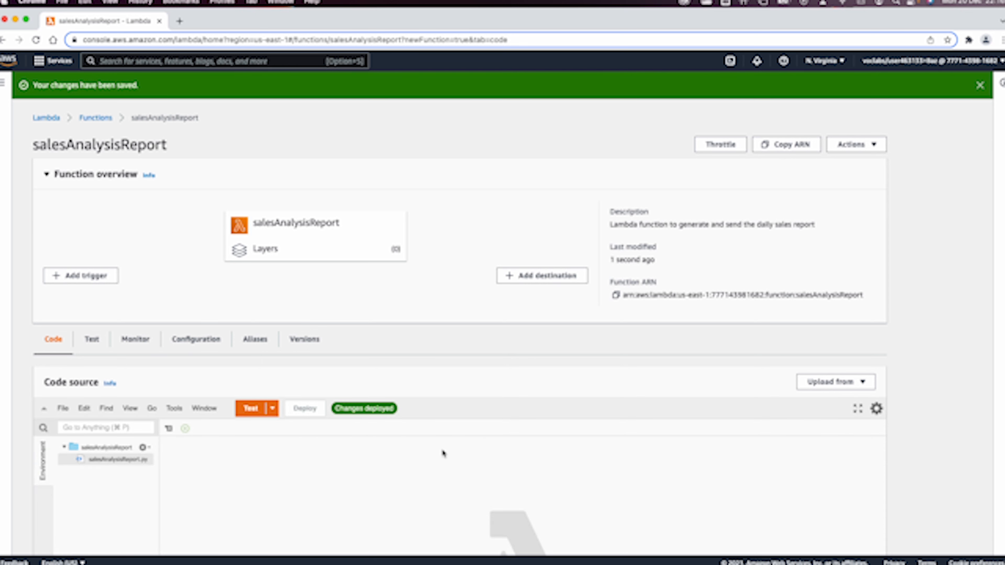
Step: Open the salesAnalysisReportDataExtractor function and find its required settings in the lab instructions
left_click(92, 118)
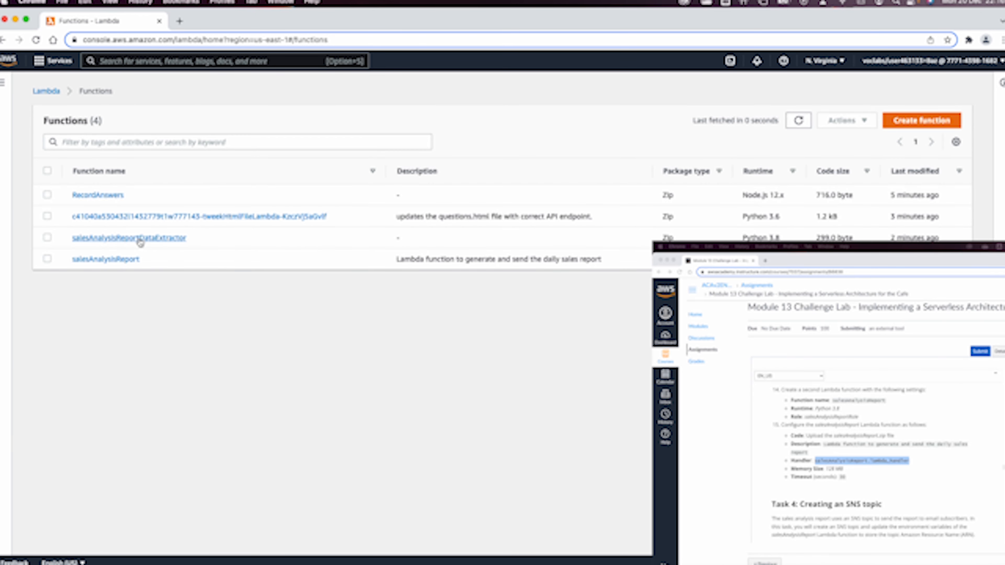
left_click(140, 239)
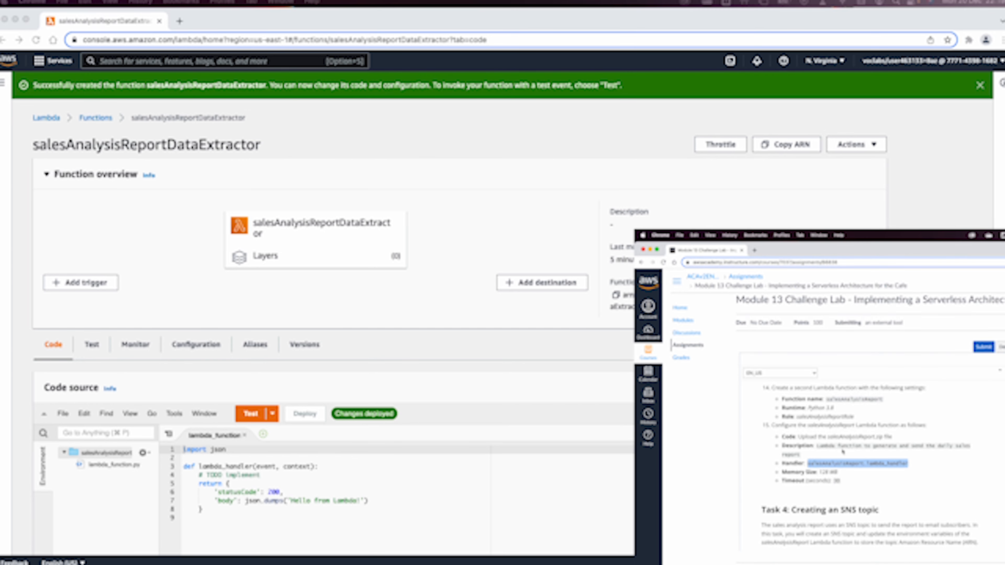
left_click(271, 198)
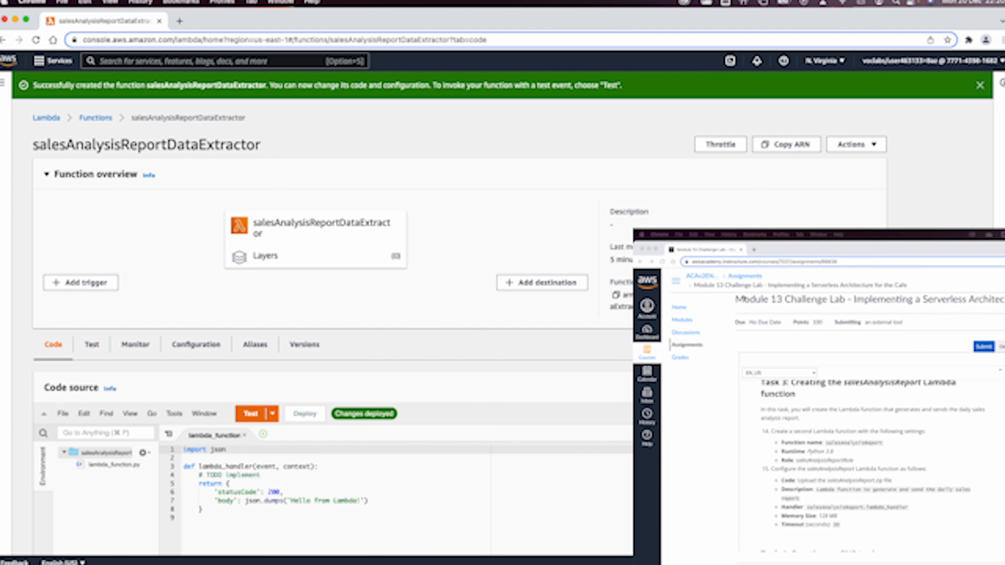
scroll(886, 443, "up", 5)
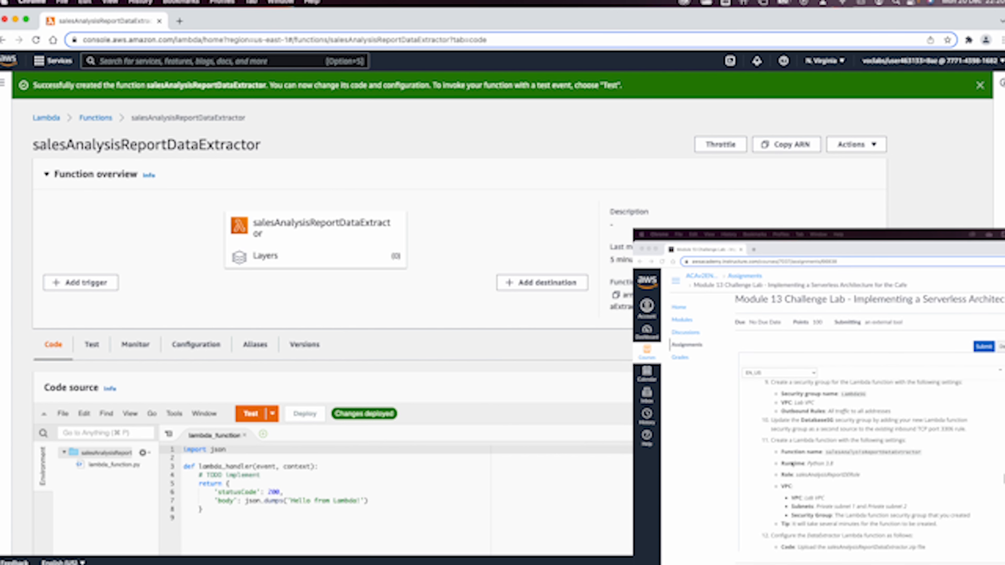
double_click(765, 442)
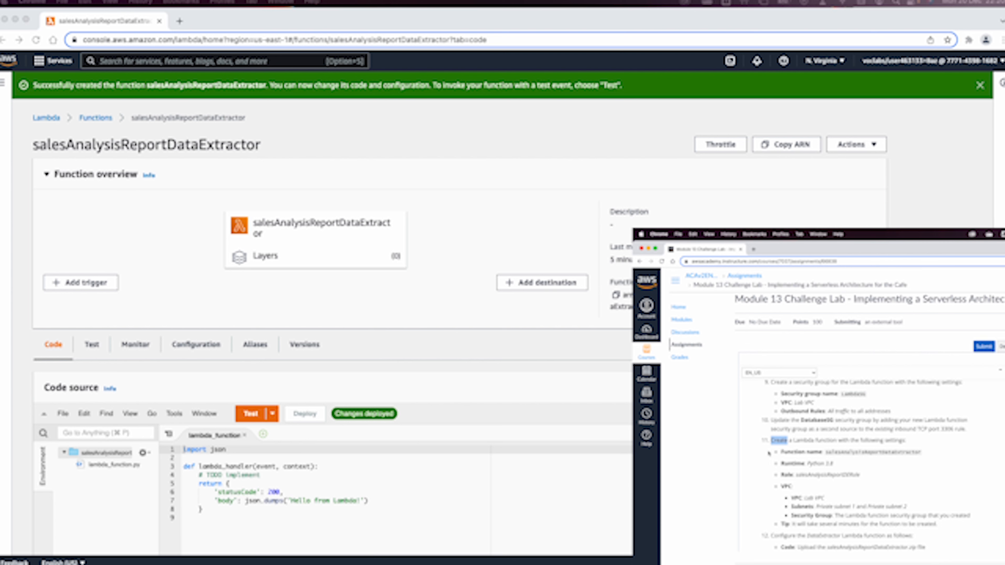
left_click(588, 382)
Step: Set the function's description to "Lambda function to extract data from database", copied from the lab instructions, and its timeout to 30 seconds, saving the basic settings
left_click(197, 344)
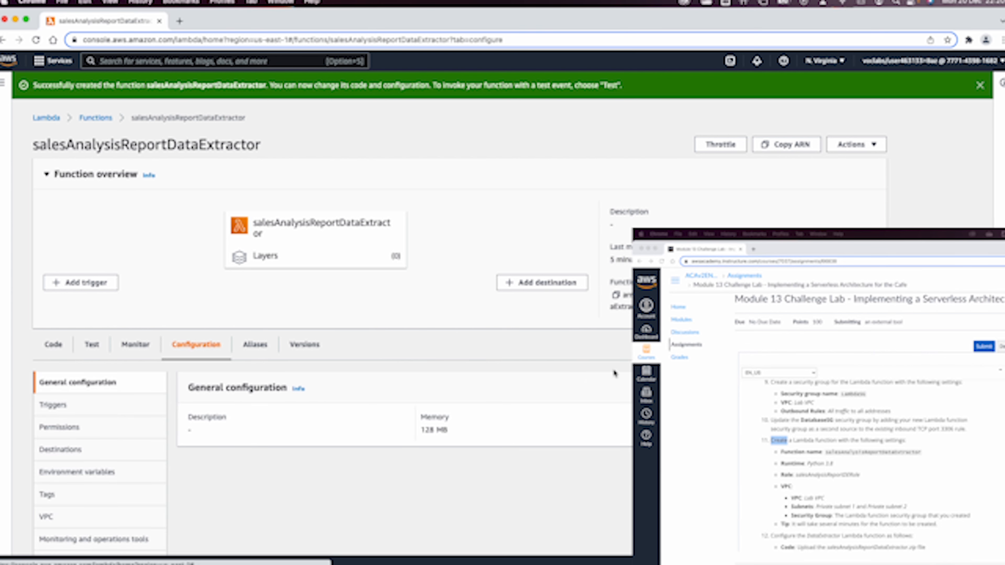
left_click(861, 388)
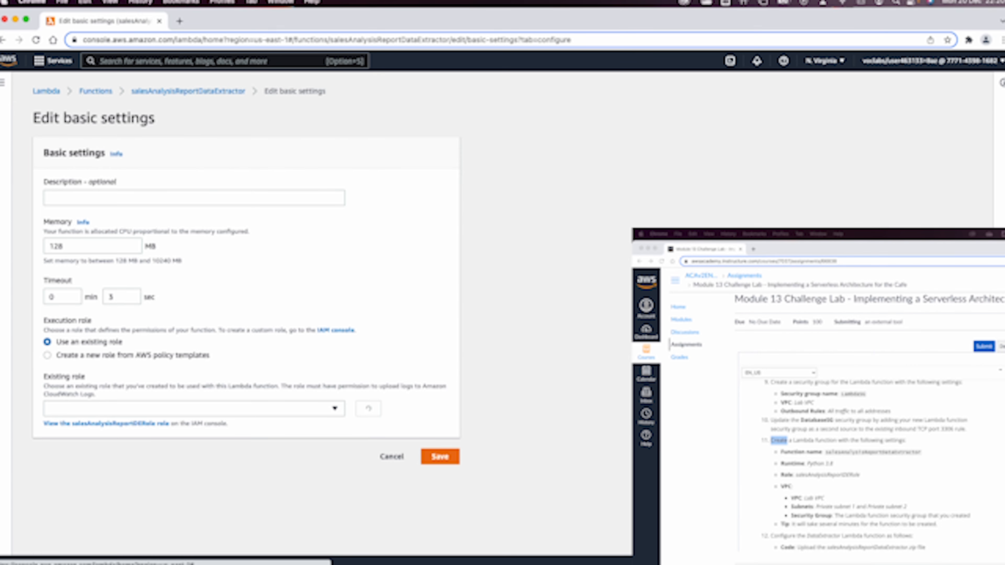
left_click(831, 489)
scroll(820, 507, "down", 4)
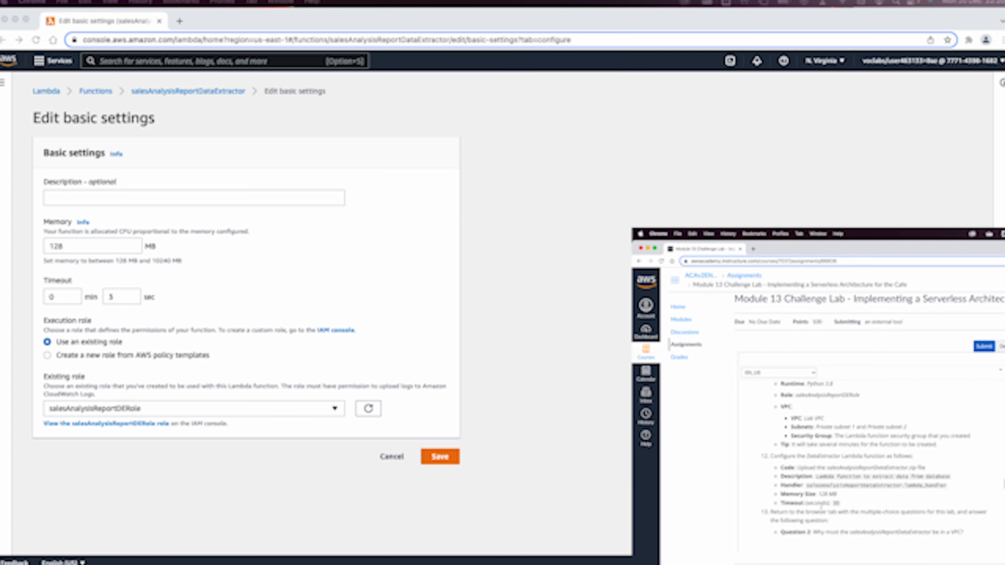
left_click_drag(815, 477, 954, 481)
key("super+c")
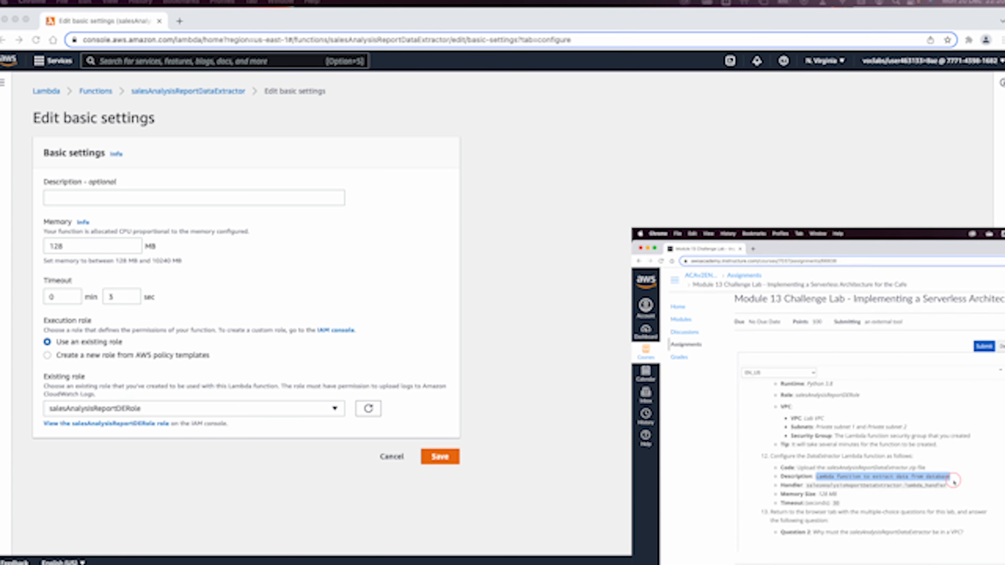
left_click(88, 212)
left_click(83, 198)
key("super+v")
key("Tab")
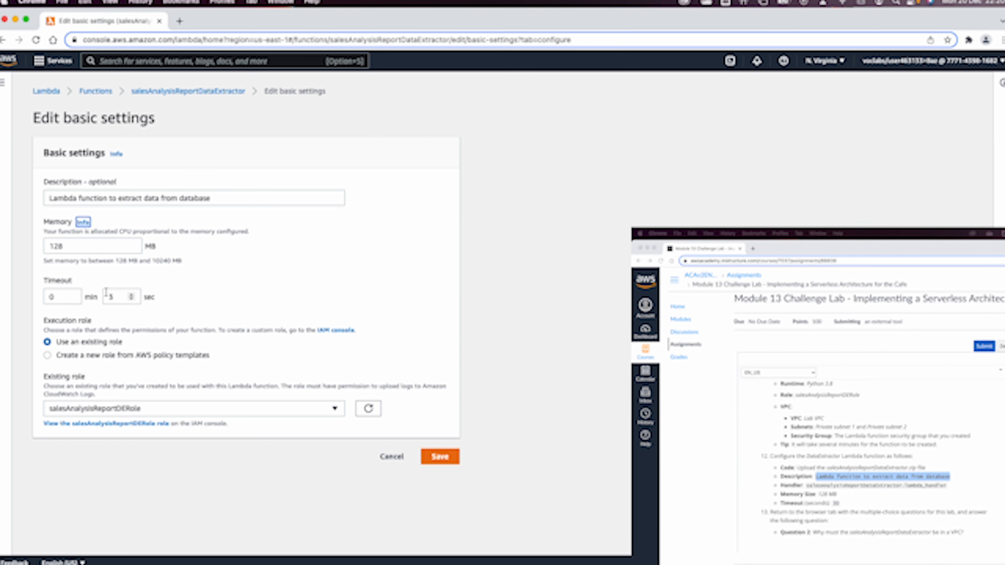
left_click(120, 295)
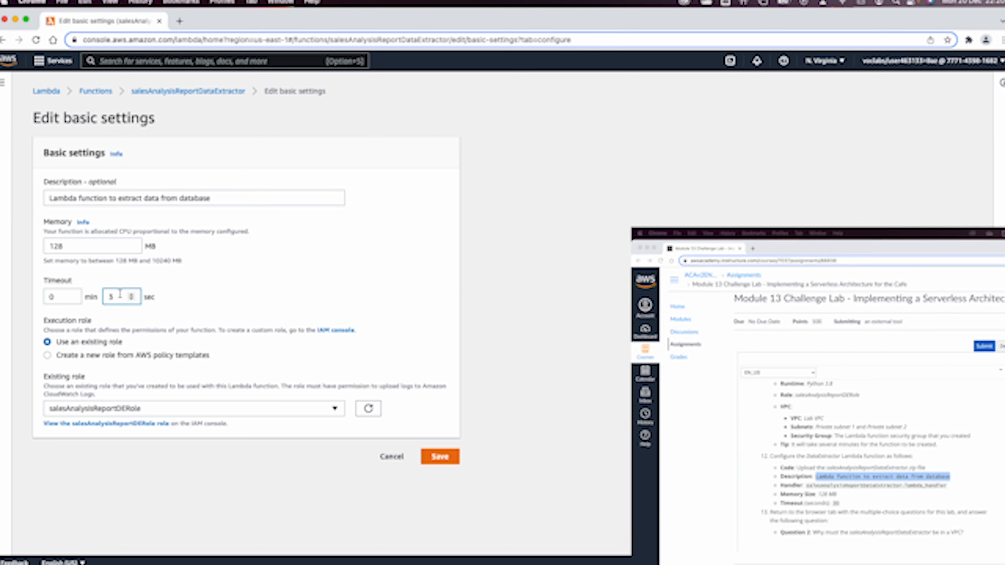
left_click(440, 456)
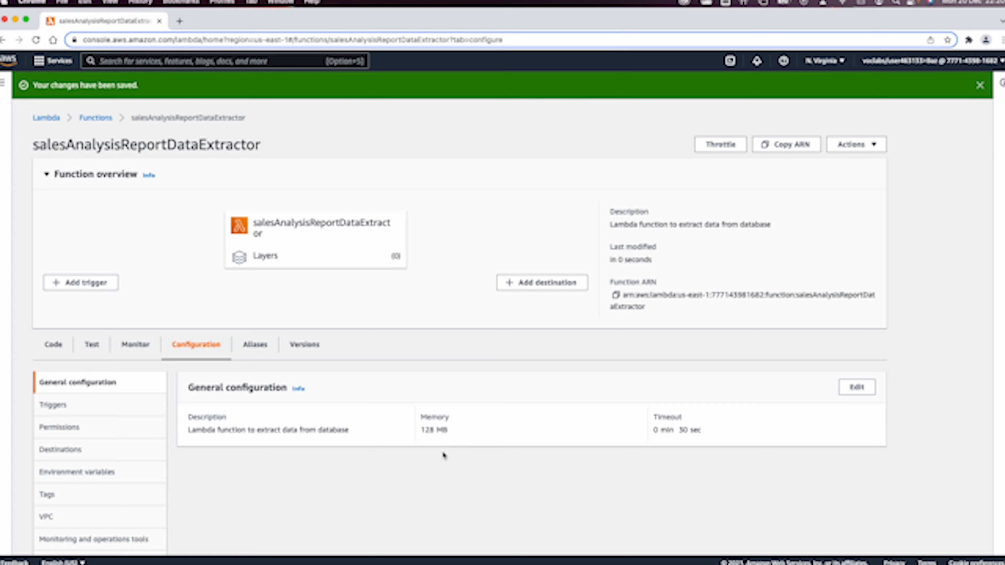
Step: Try to upload salesAnalysisReportDataExtractor.zip as the function's code
scroll(443, 455, "down", 3)
scroll(442, 455, "up", 3)
left_click(54, 343)
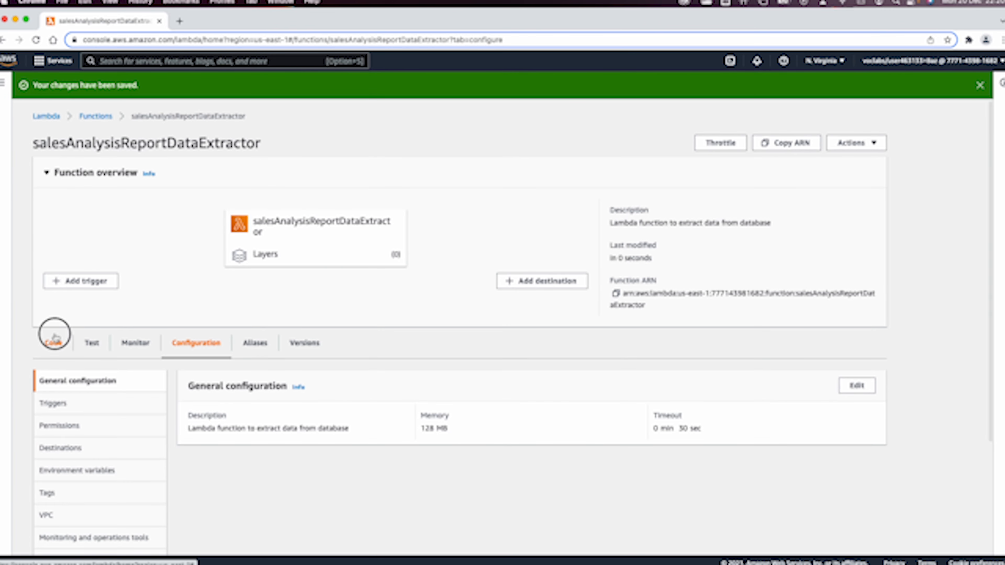
scroll(852, 381, "down", 1)
left_click(833, 374)
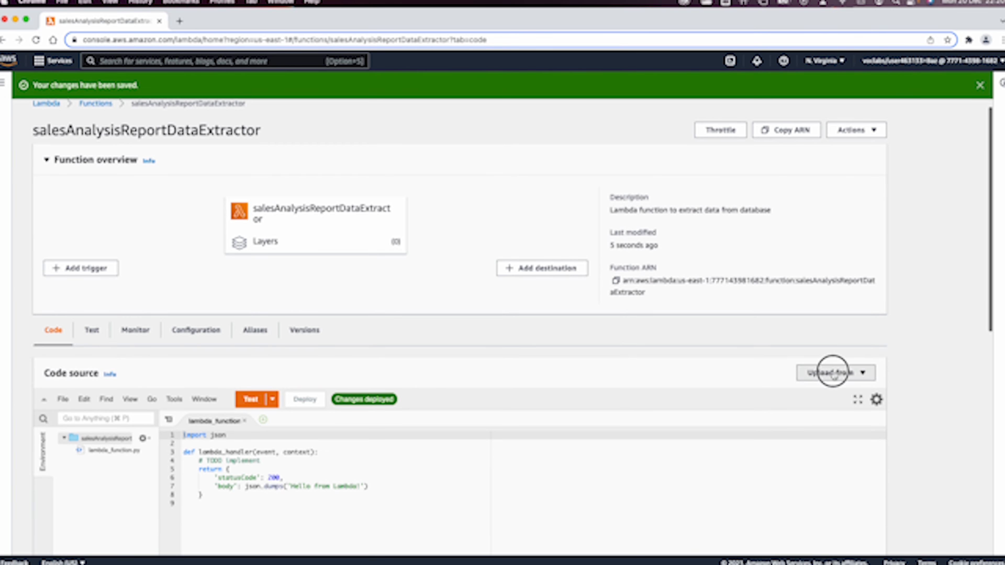
left_click(825, 389)
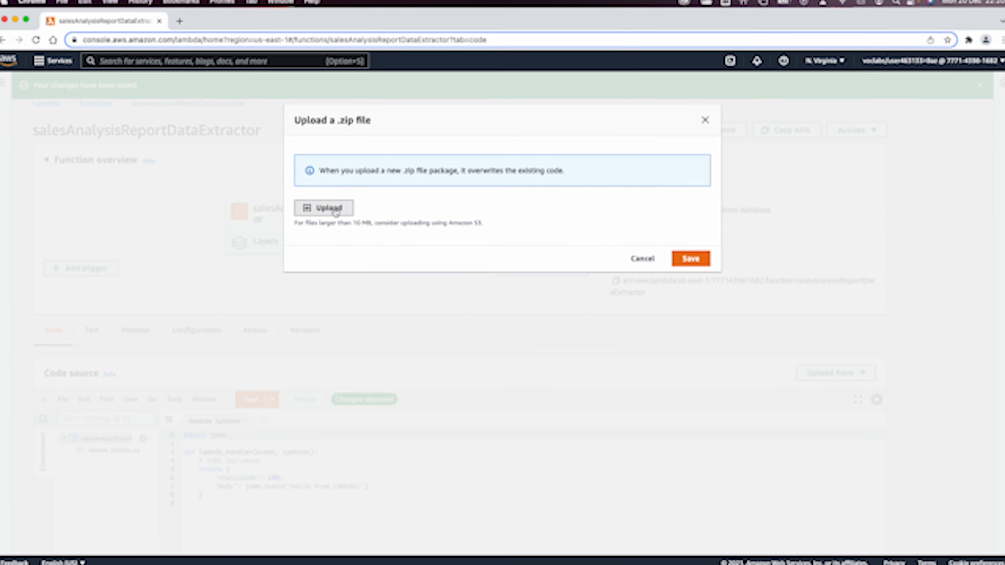
left_click(335, 208)
double_click(433, 237)
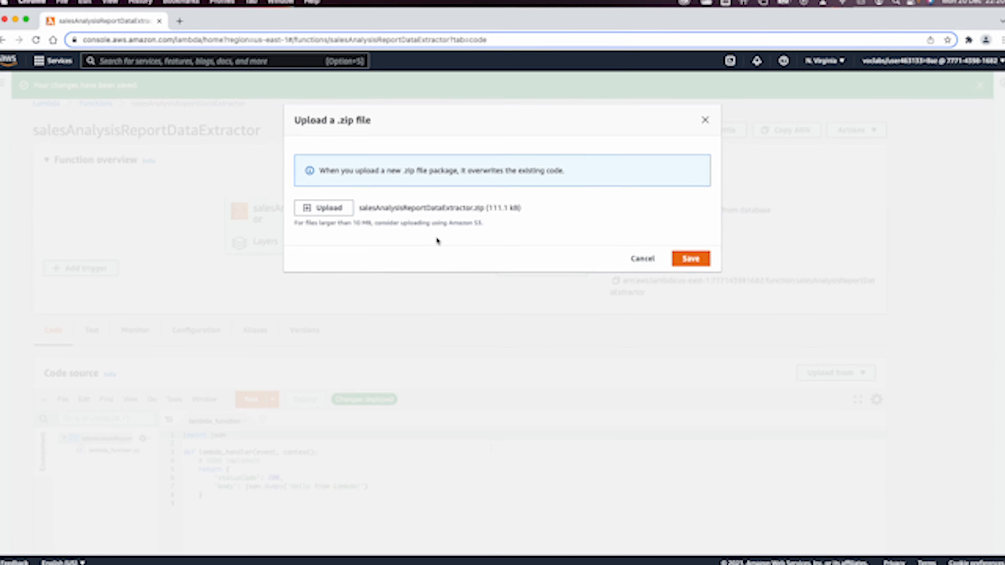
left_click(686, 263)
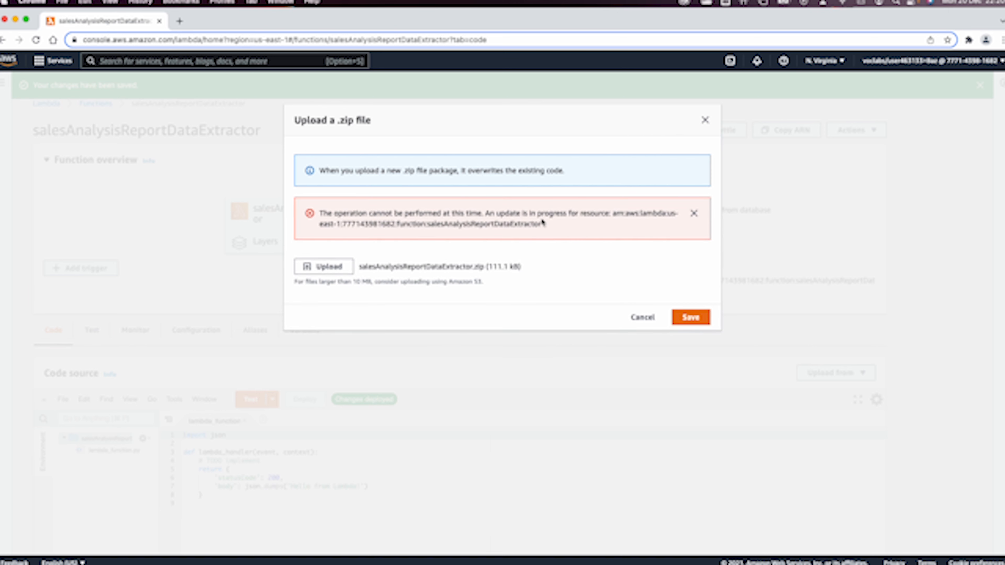
triple_click(510, 218)
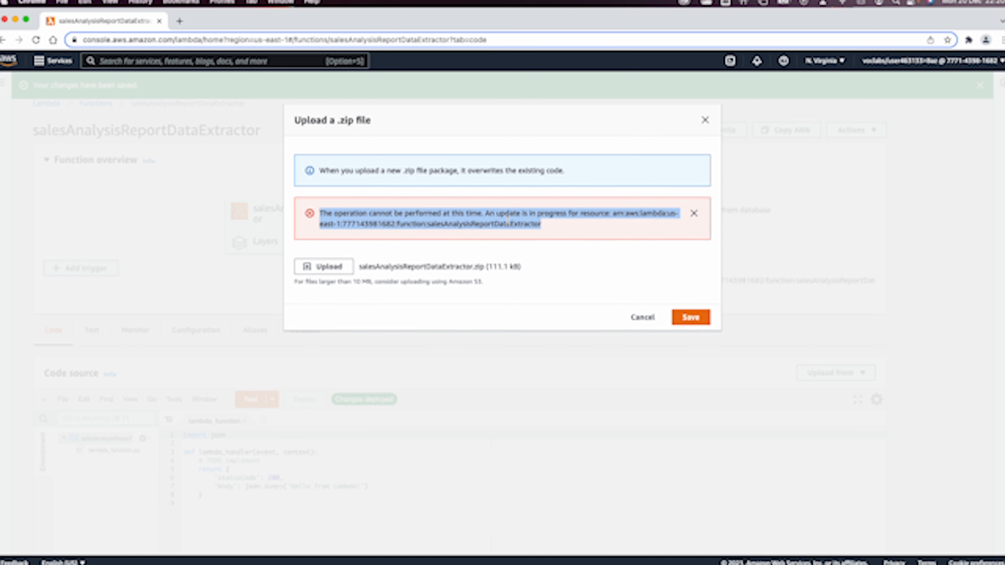
triple_click(497, 216)
left_click(649, 320)
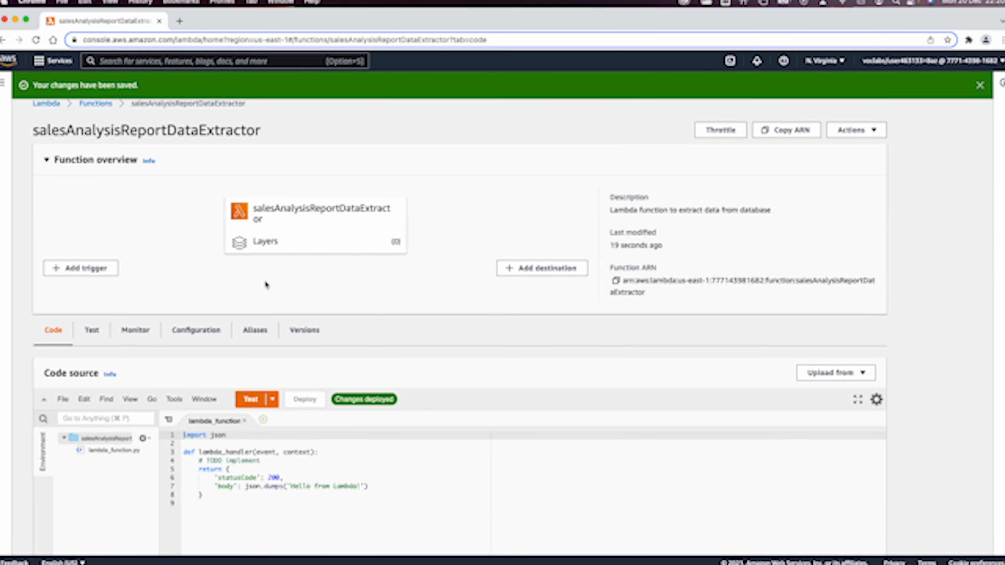
Step: Reload the function page, upload salesAnalysisReportDataExtractor.zip from the Downloads folder as its code, and open salesAnalysisReportDataExtractor.py
left_click(36, 40)
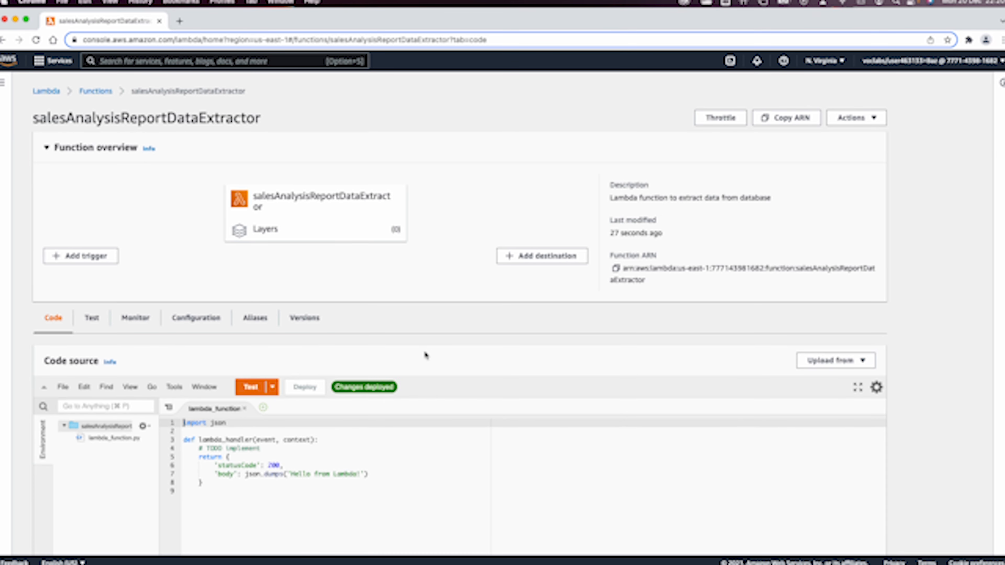
scroll(729, 406, "down", 1)
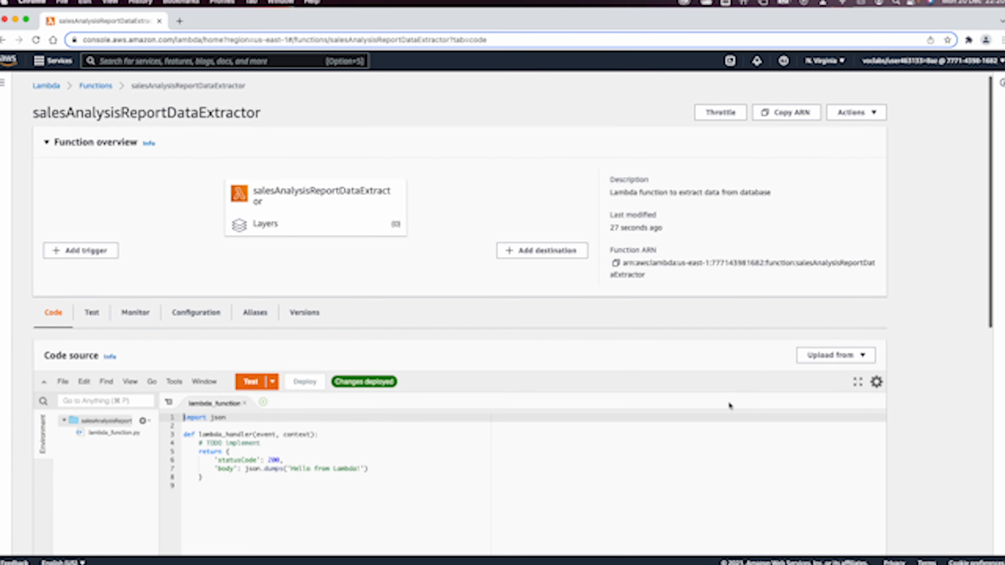
left_click(835, 355)
left_click(830, 374)
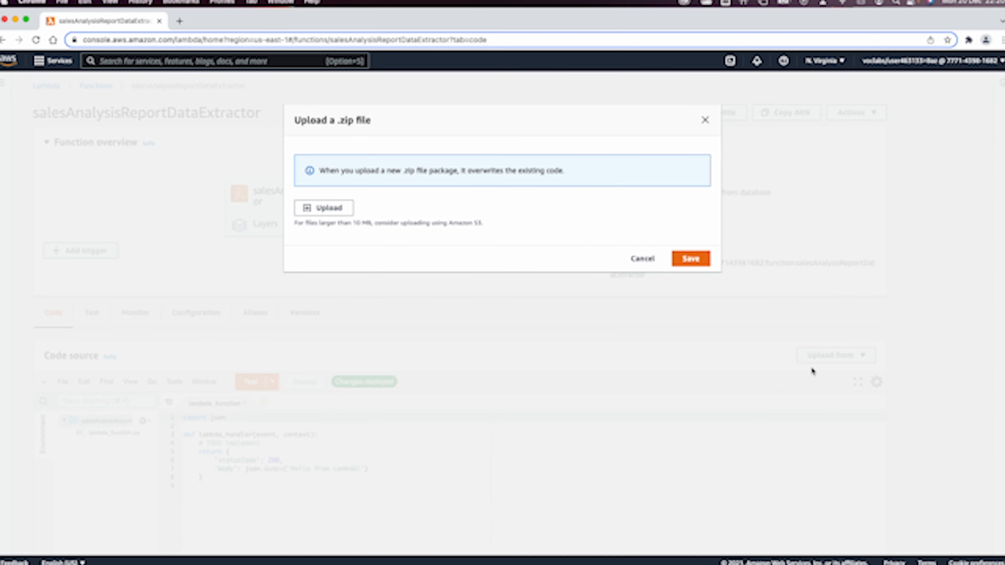
left_click(317, 209)
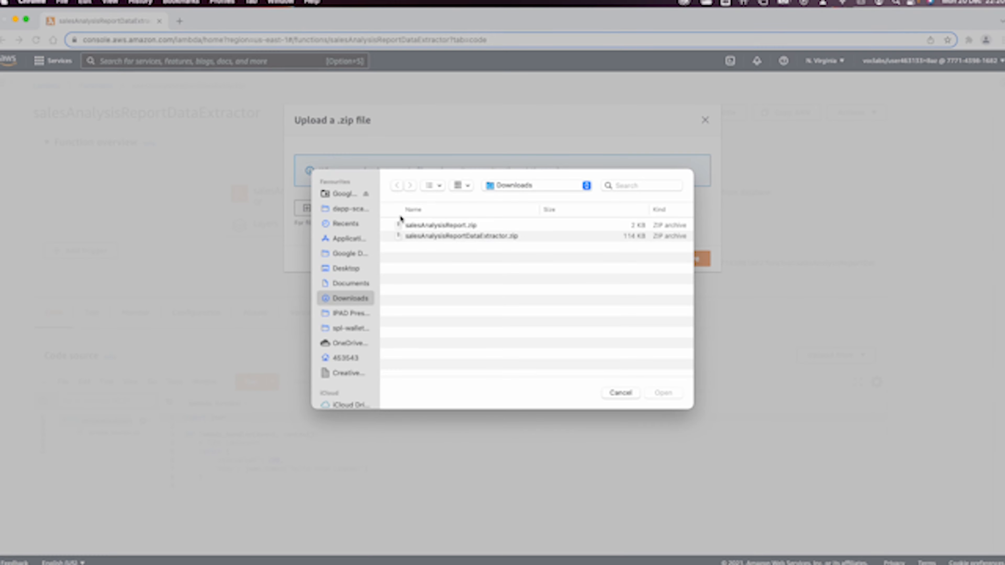
double_click(426, 237)
left_click(690, 259)
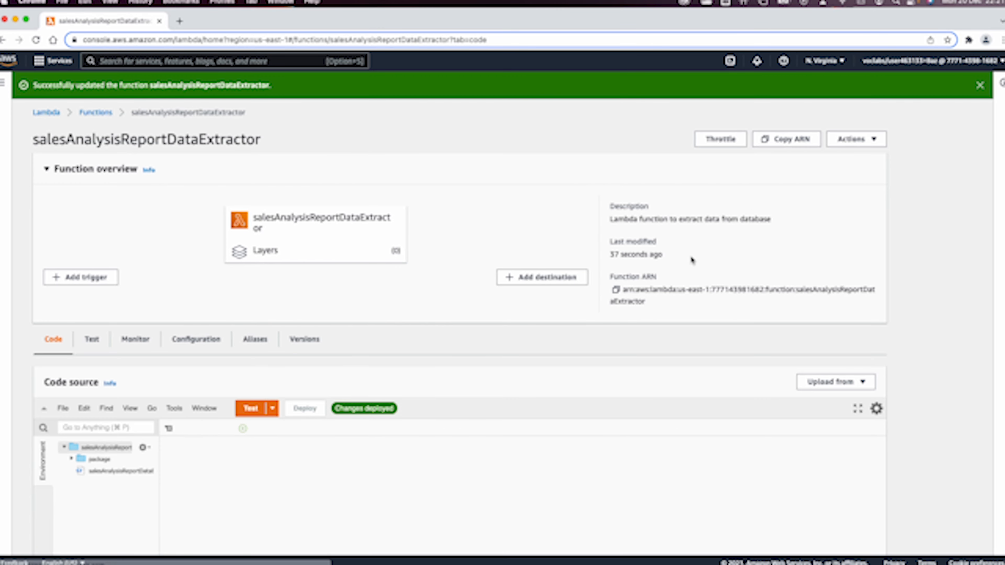
scroll(630, 365, "down", 4)
double_click(118, 327)
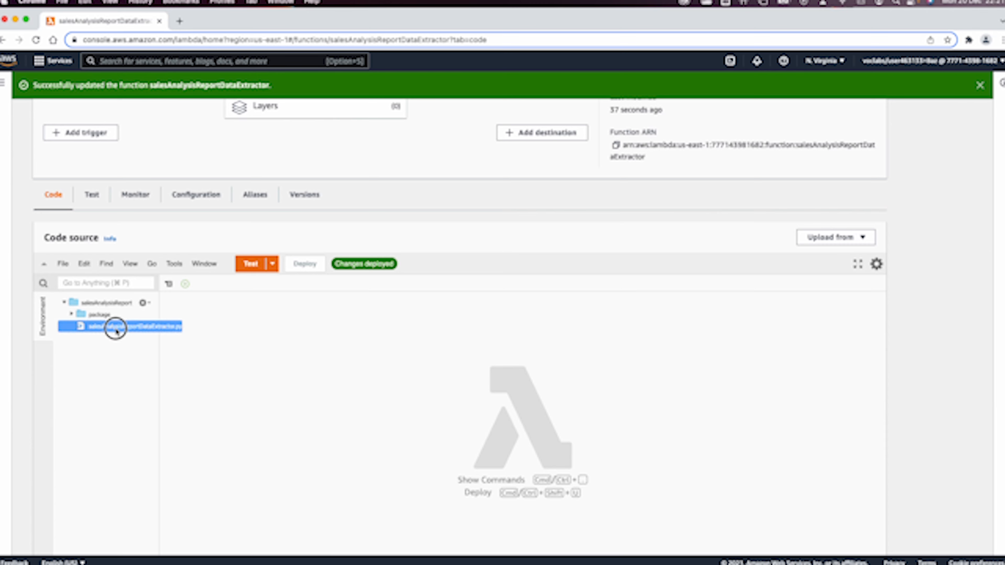
Step: Try to set the function's runtime handler to salesAnalysisReportDataExtractor.lambda_handler
scroll(236, 343, "down", 10)
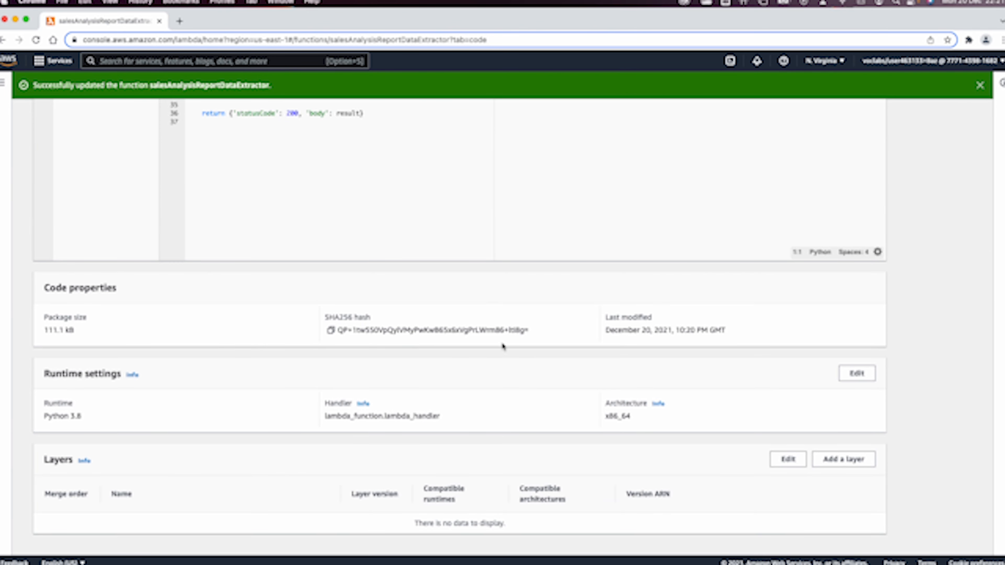
left_click(869, 374)
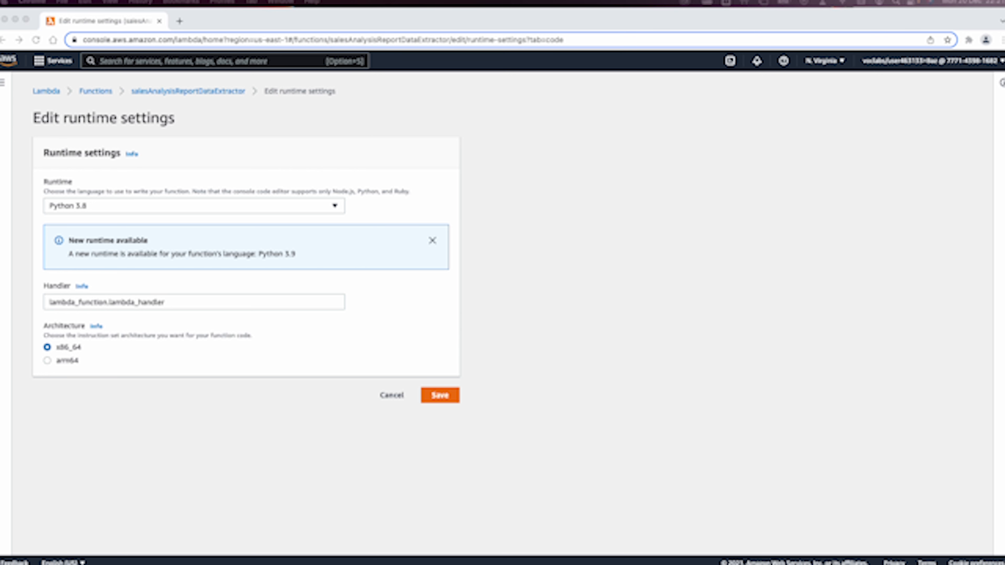
triple_click(189, 303)
type("salesAnalysisReportDataExtractor.lambda_handler")
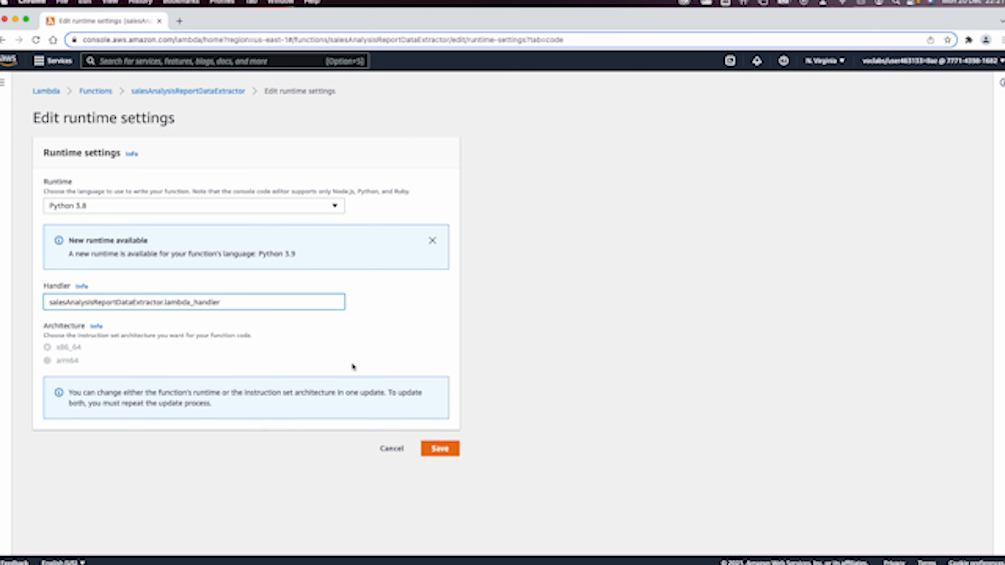
left_click(442, 451)
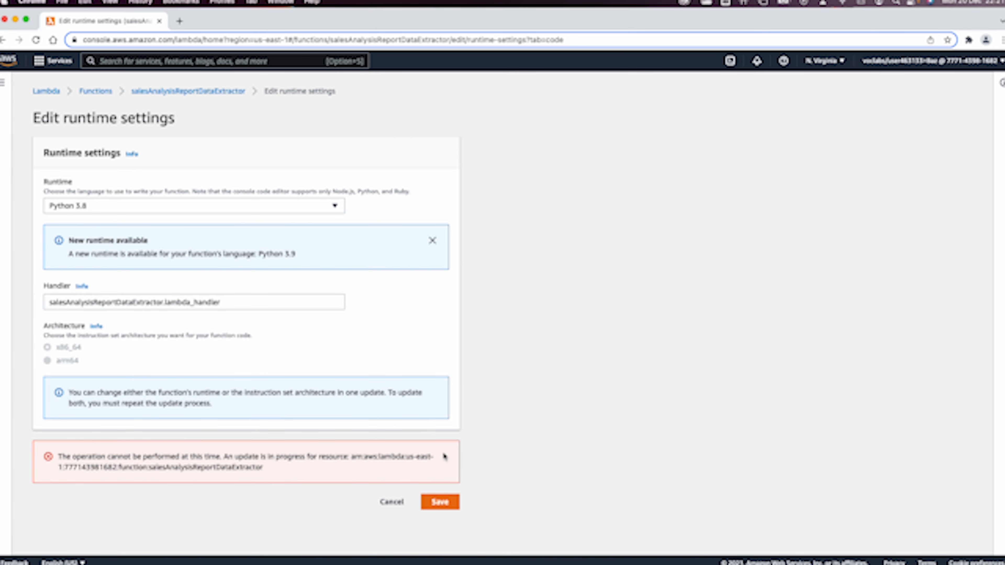
triple_click(230, 461)
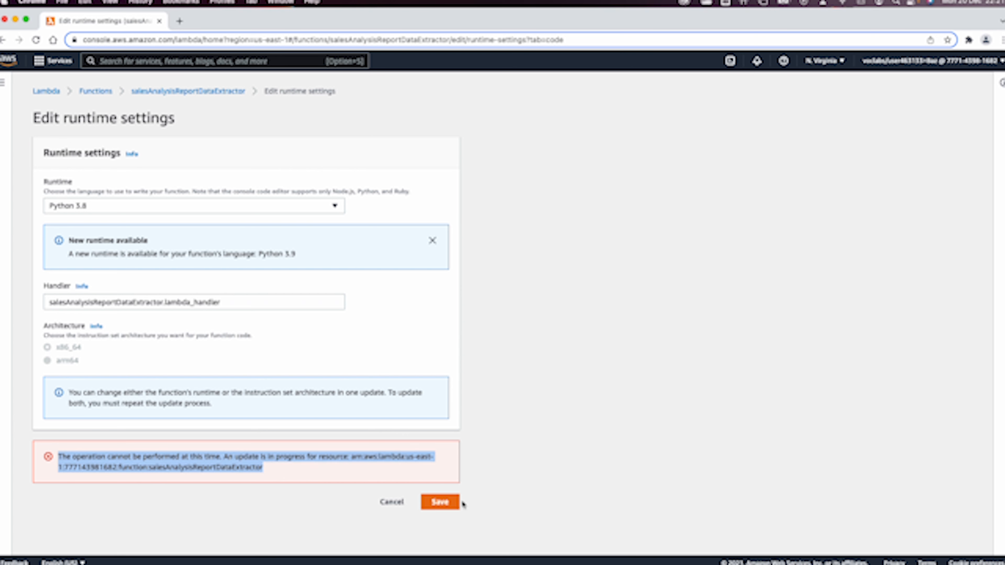
left_click(441, 502)
Step: Reload the runtime settings, save the handler as salesAnalysisReportDataExtractor.lambda_handler, and look over the function's code
left_click(36, 40)
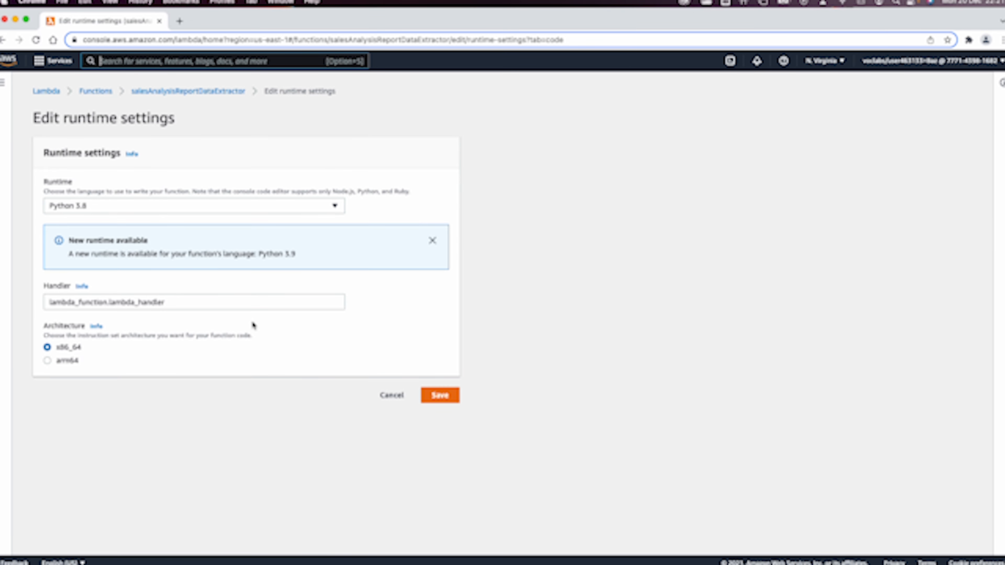
triple_click(204, 296)
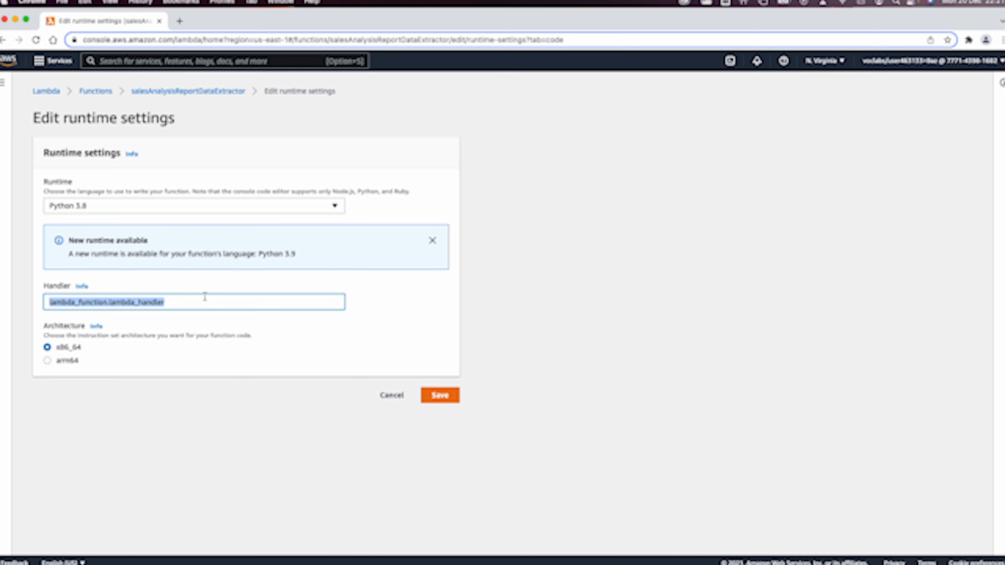
type("salesAnalysisReportDataExtractor.lambda_handler")
left_click(437, 450)
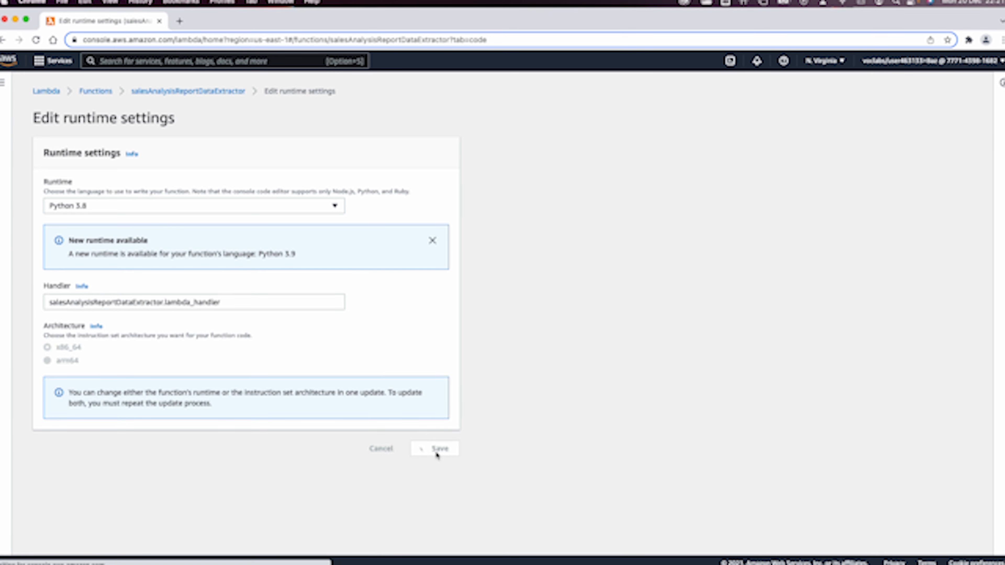
scroll(437, 455, "down", 7)
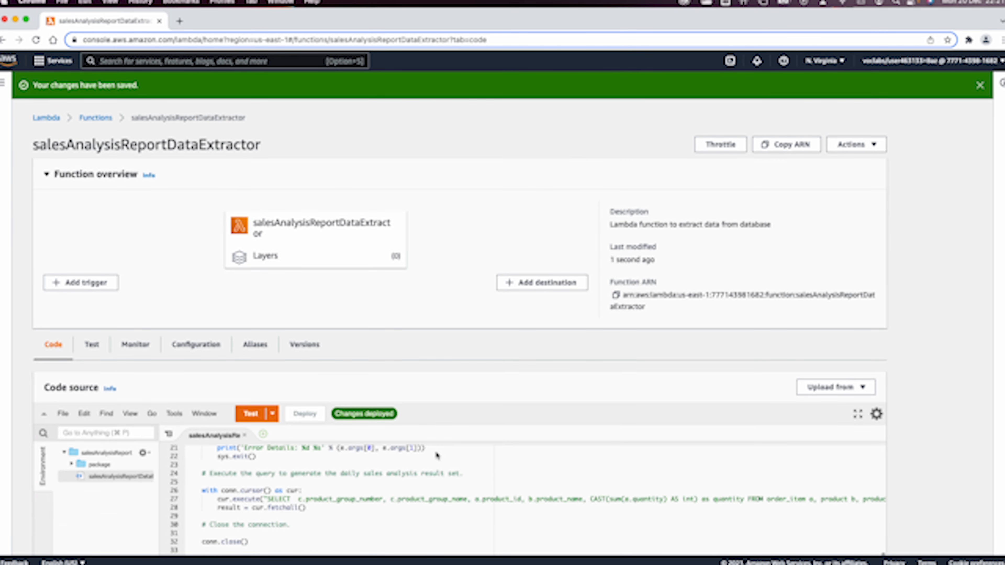
scroll(437, 455, "up", 4)
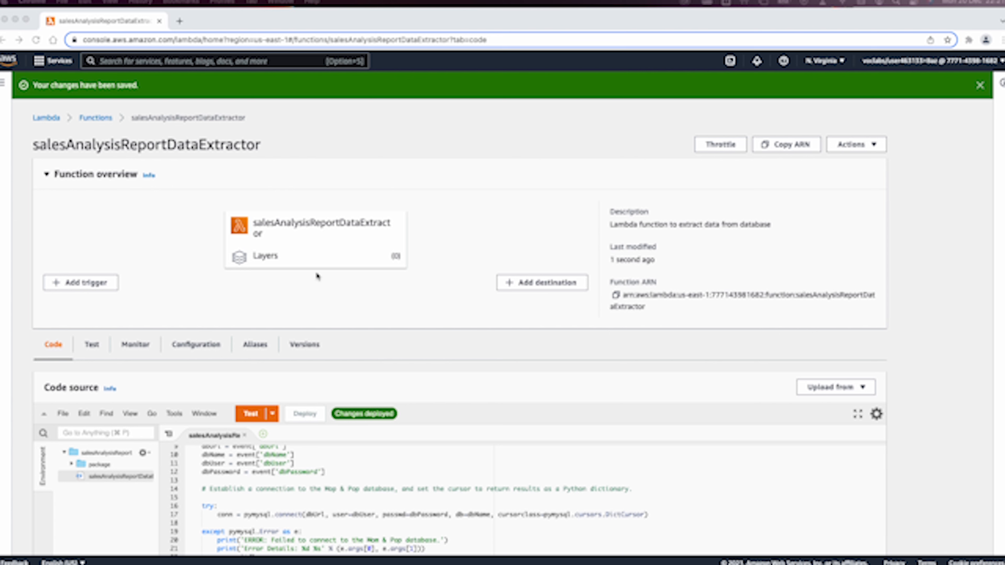
Step: Open Simple Notification Service and start a standard topic named SalesReportTopic, copying the name from the lab instructions
left_click(49, 61)
left_click(51, 61)
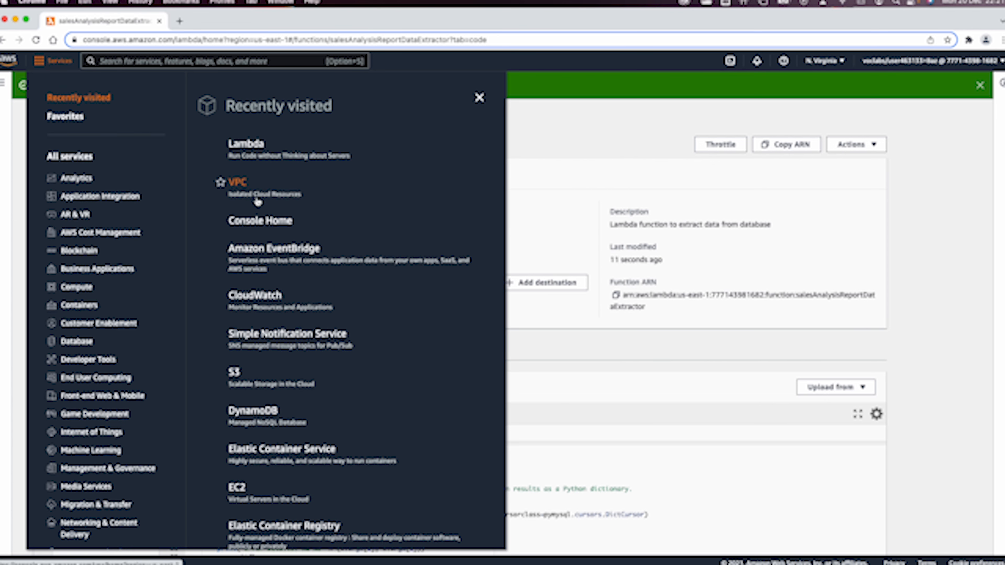
left_click(258, 341)
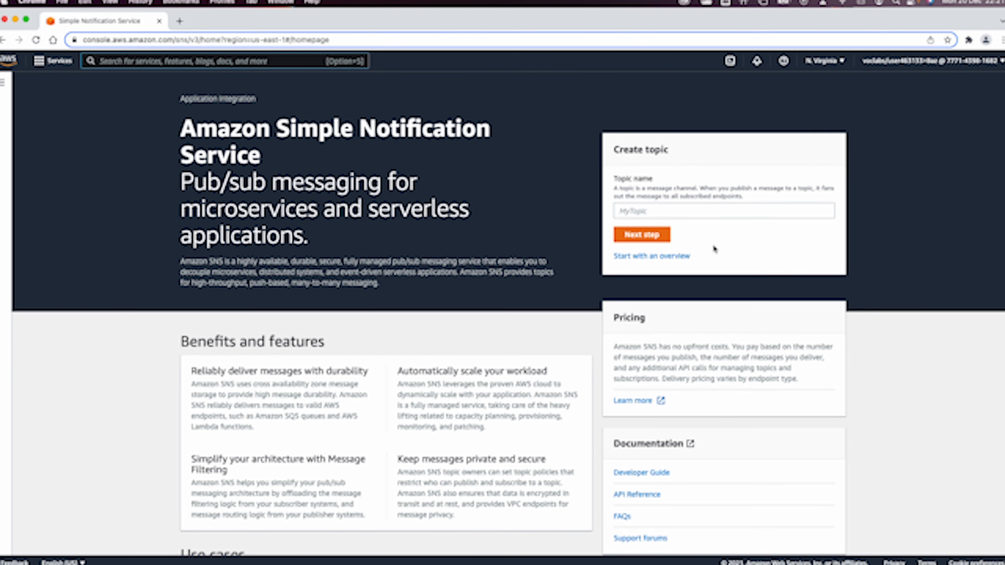
left_click(825, 493)
double_click(825, 493)
key("super+c")
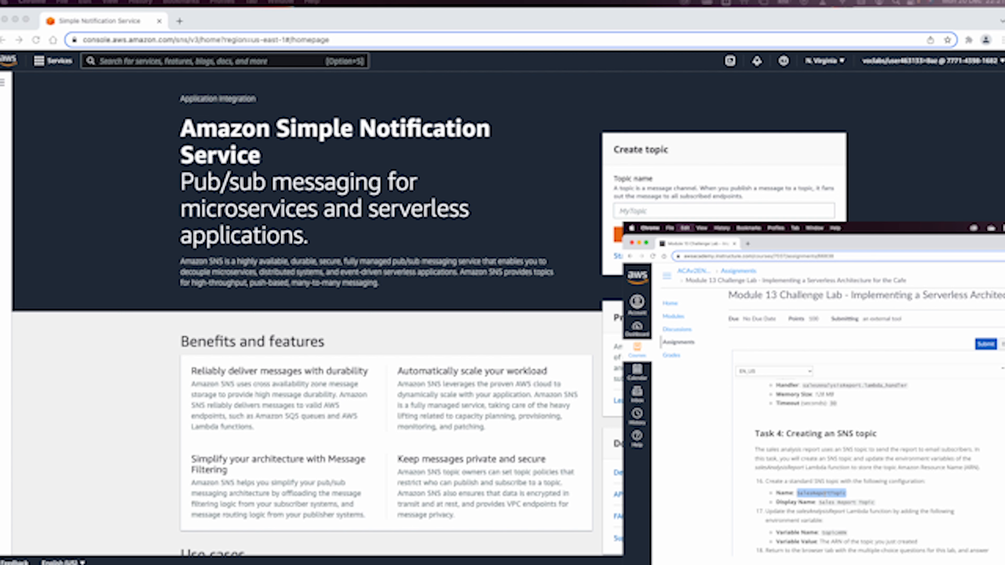
left_click(647, 212)
key("super+v")
left_click(618, 234)
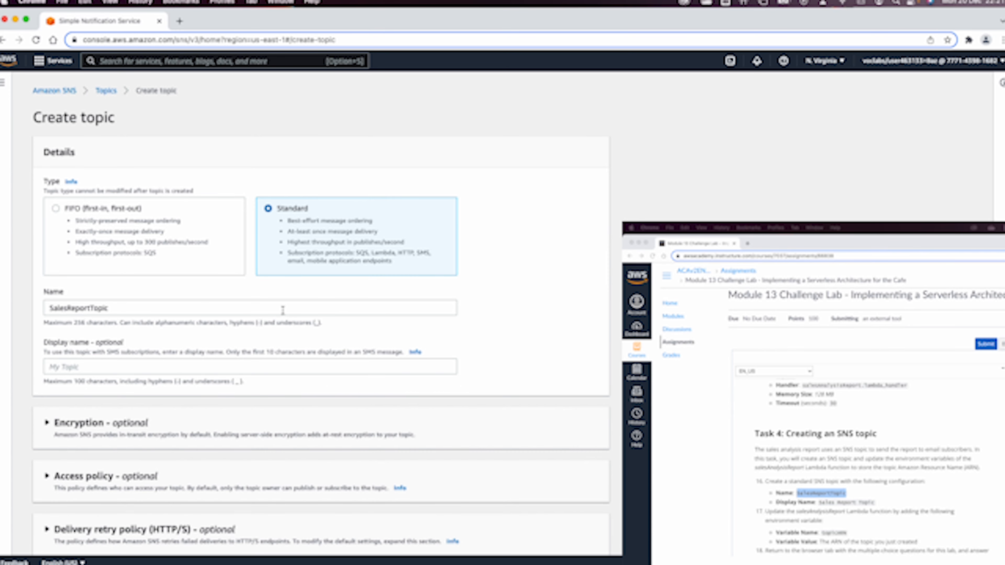
Step: Set the topic's display name to "Sales Report Topic", copied from the lab instructions, and create the topic
left_click(835, 455)
left_click_drag(818, 503, 874, 502)
key("super+c")
left_click(141, 366)
left_click(128, 368)
key("super+v")
scroll(310, 384, "down", 4)
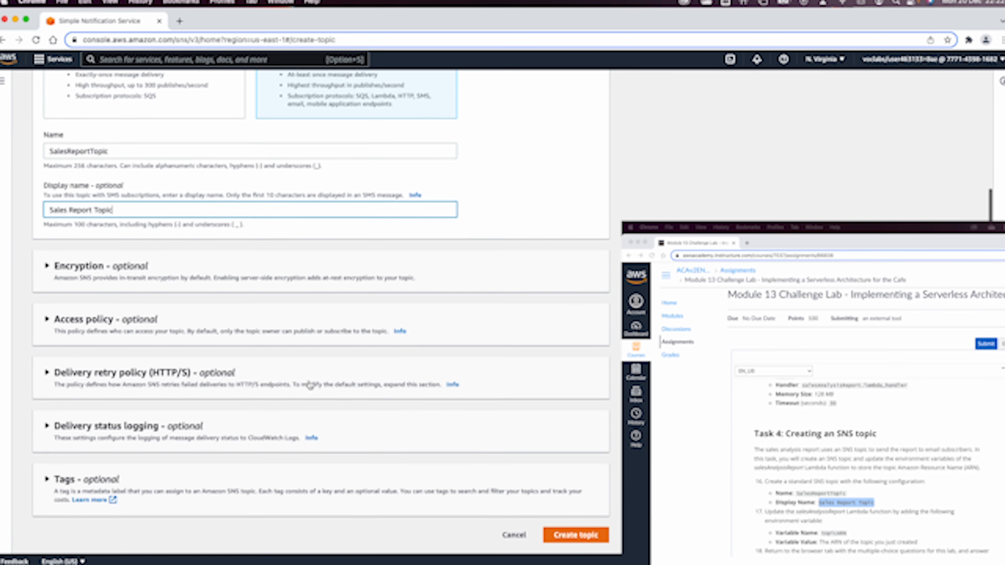
left_click(580, 539)
Step: Create a subscription to SalesReportTopic with the Email protocol and the subscriber's e-mail address as the endpoint
left_click(590, 527)
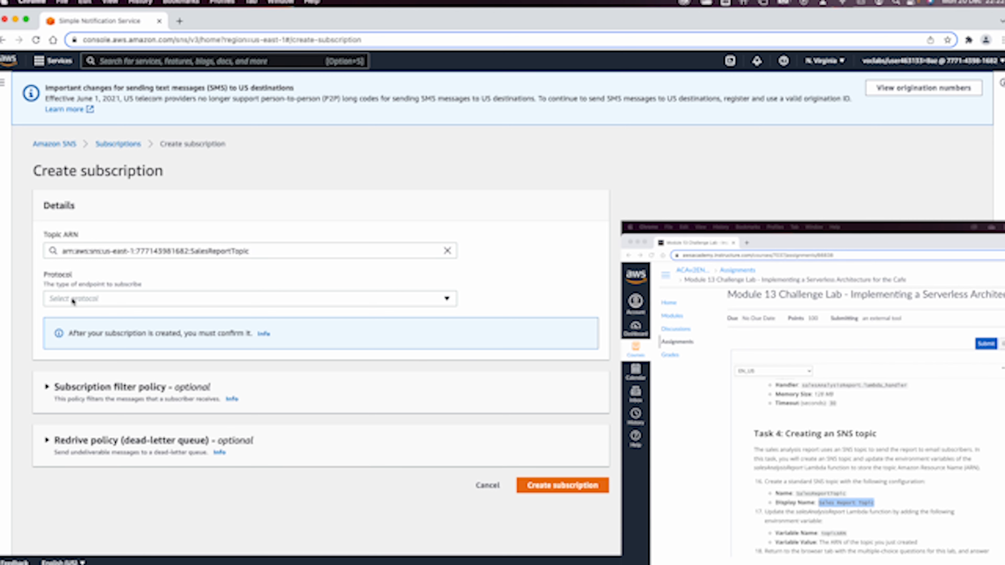
left_click(74, 299)
left_click(78, 361)
left_click(84, 349)
type("a")
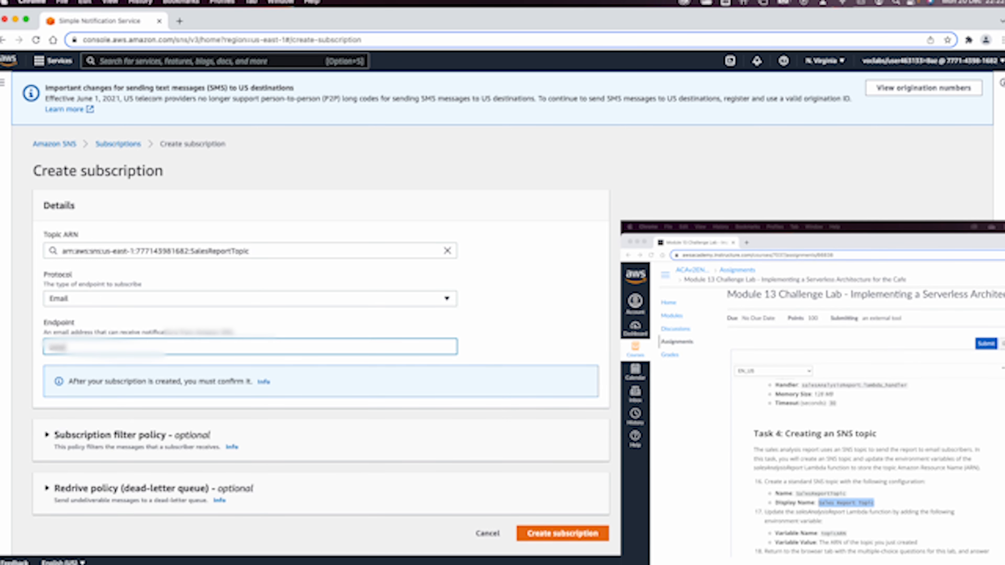
type(".me")
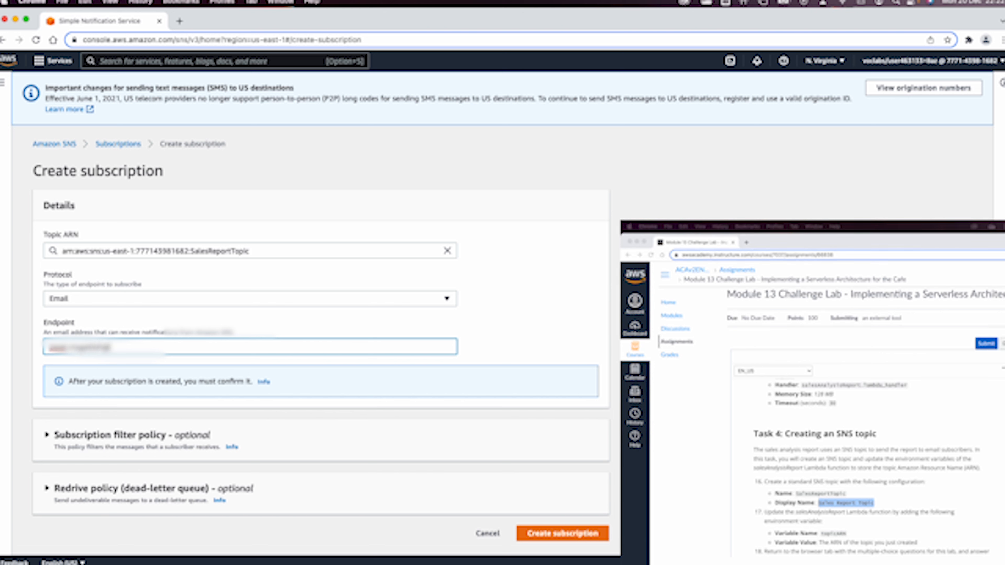
type("mail")
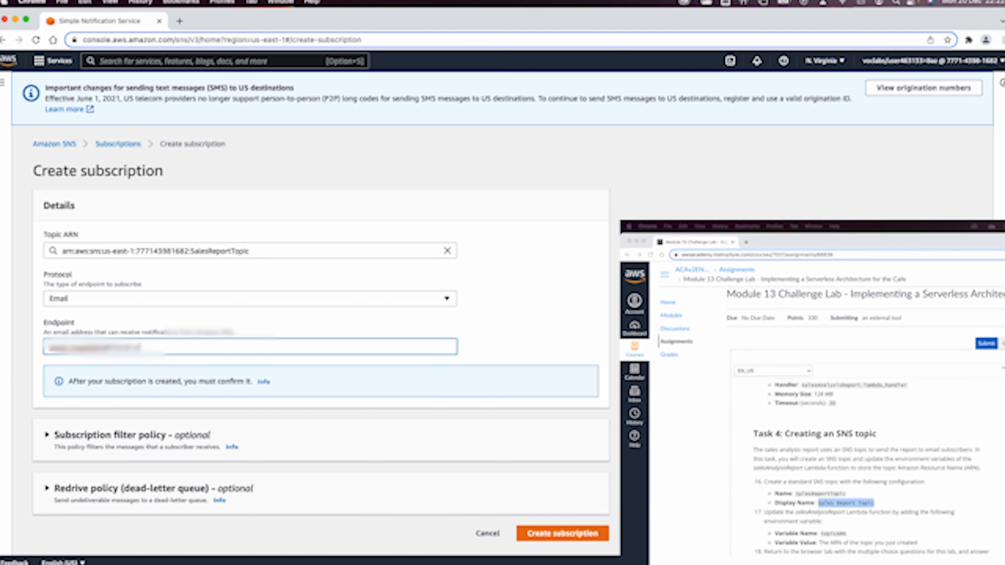
left_click(325, 432)
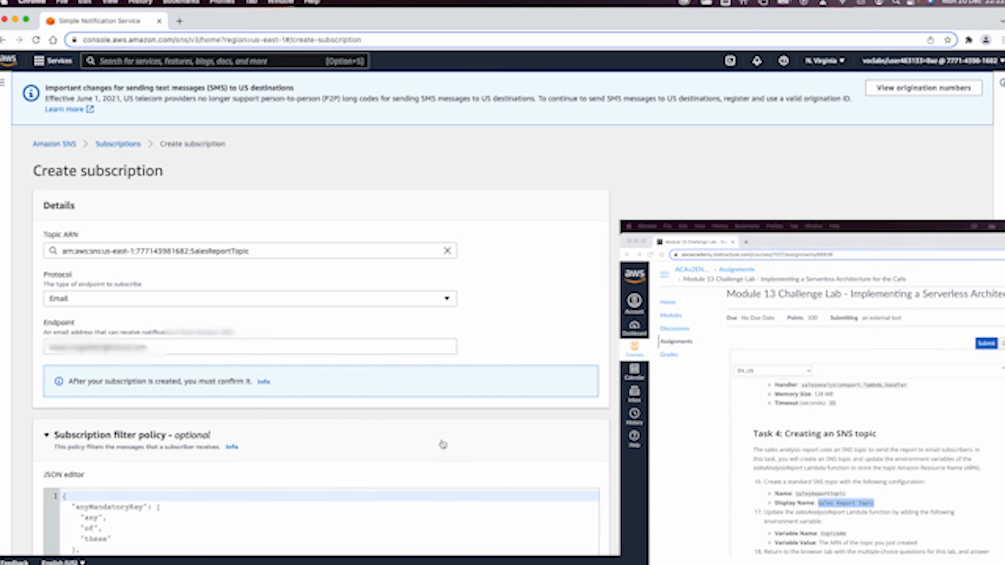
scroll(416, 408, "down", 4)
scroll(416, 408, "down", 2)
left_click(543, 538)
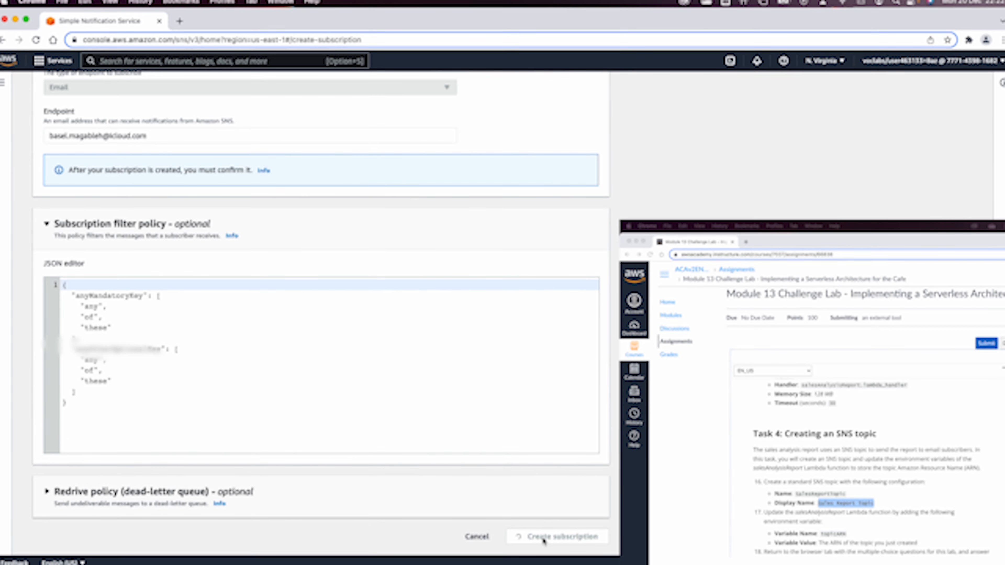
Step: Select the variable name topicARN in the lab instructions and open the salesAnalysisReport Lambda function's environment variables for editing
left_click(829, 526)
double_click(830, 533)
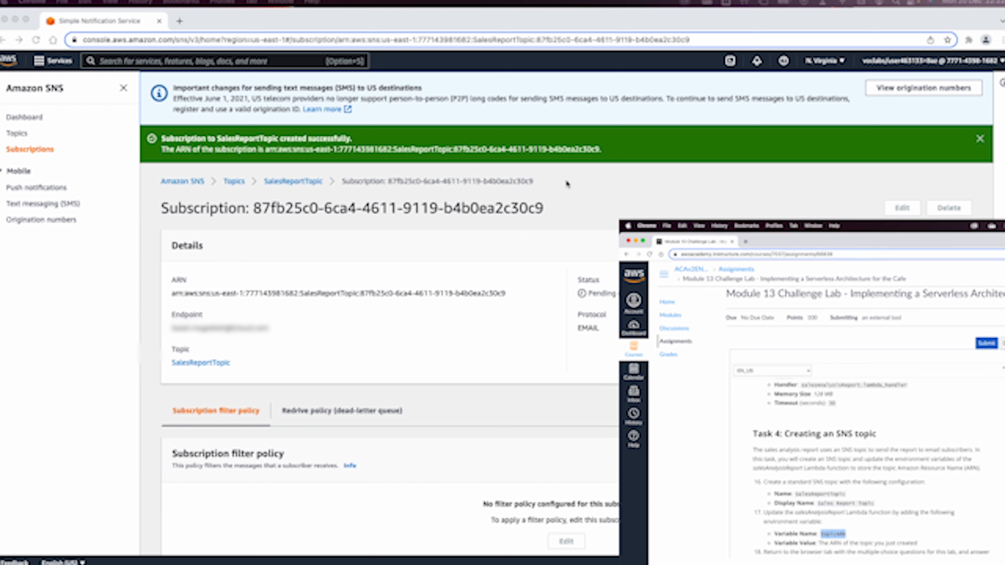
left_click(51, 63)
left_click(246, 183)
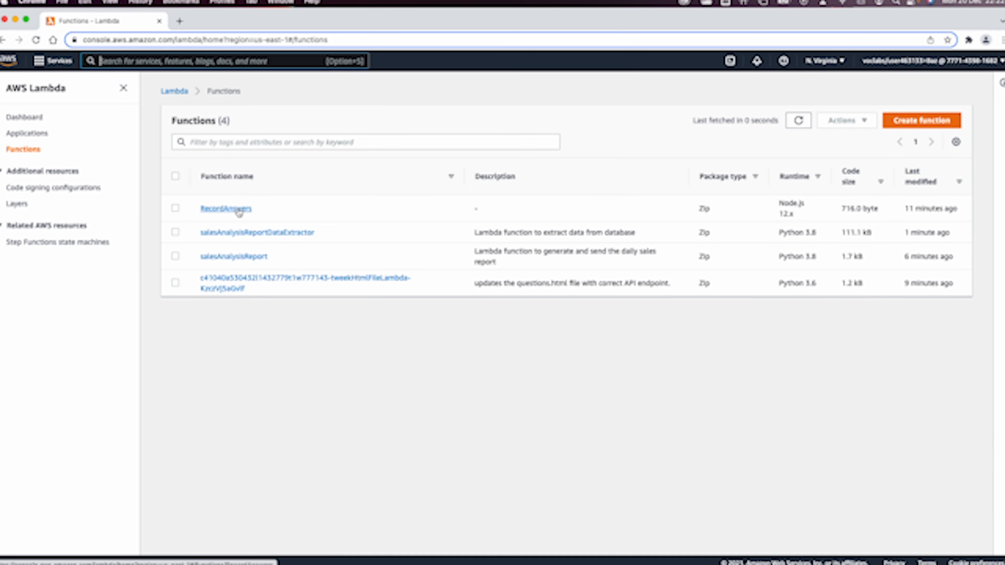
left_click(237, 257)
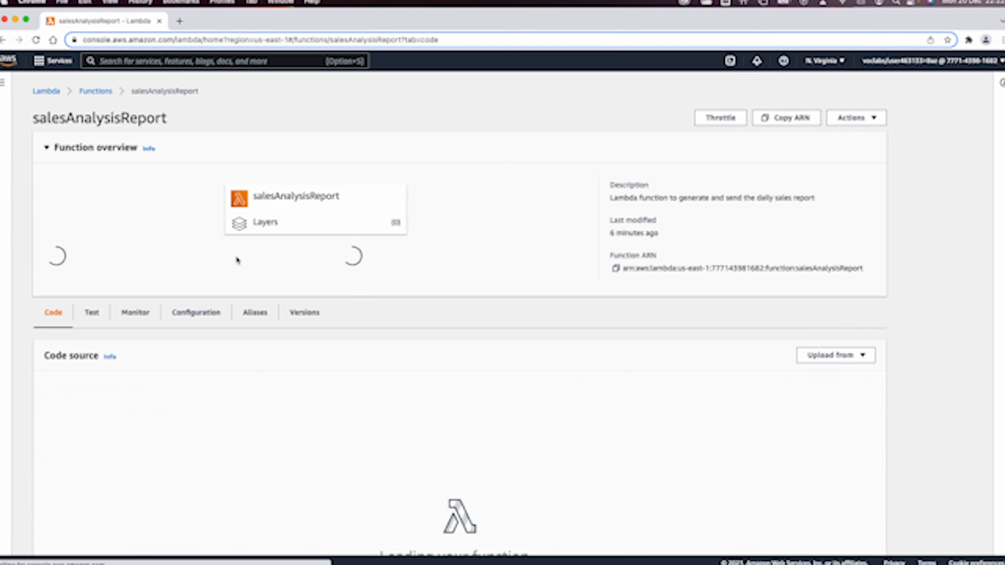
left_click(200, 312)
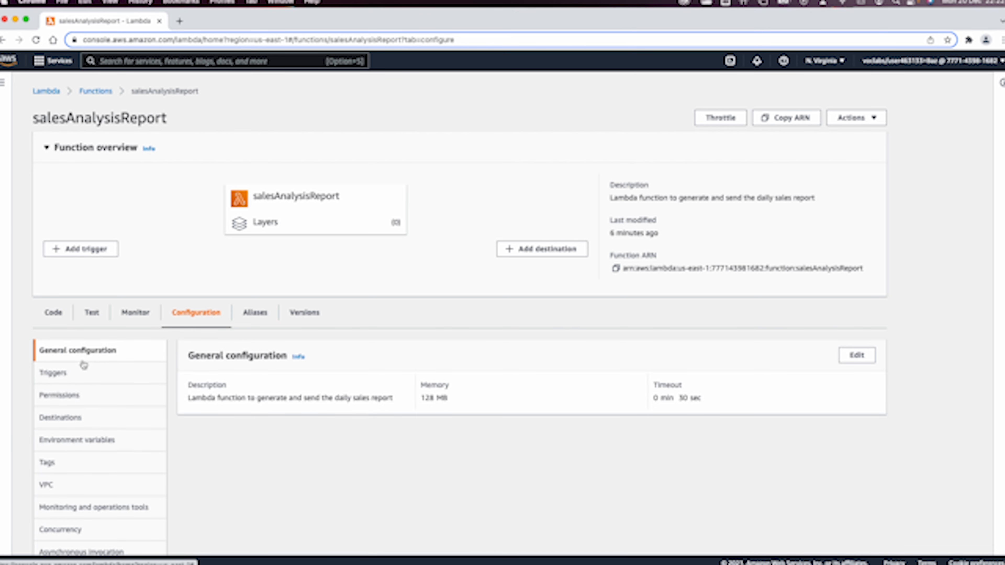
scroll(135, 393, "down", 2)
left_click(95, 391)
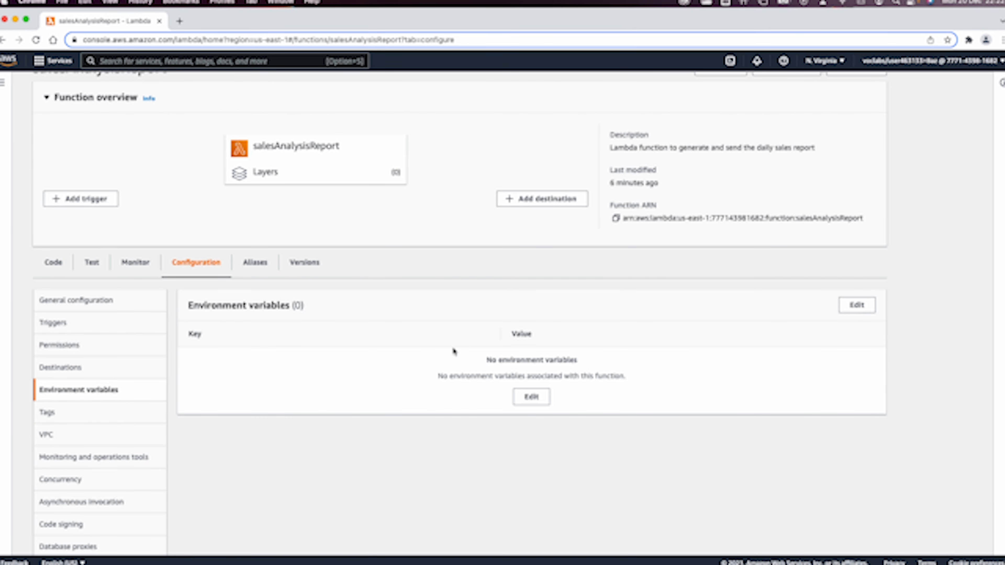
left_click(531, 397)
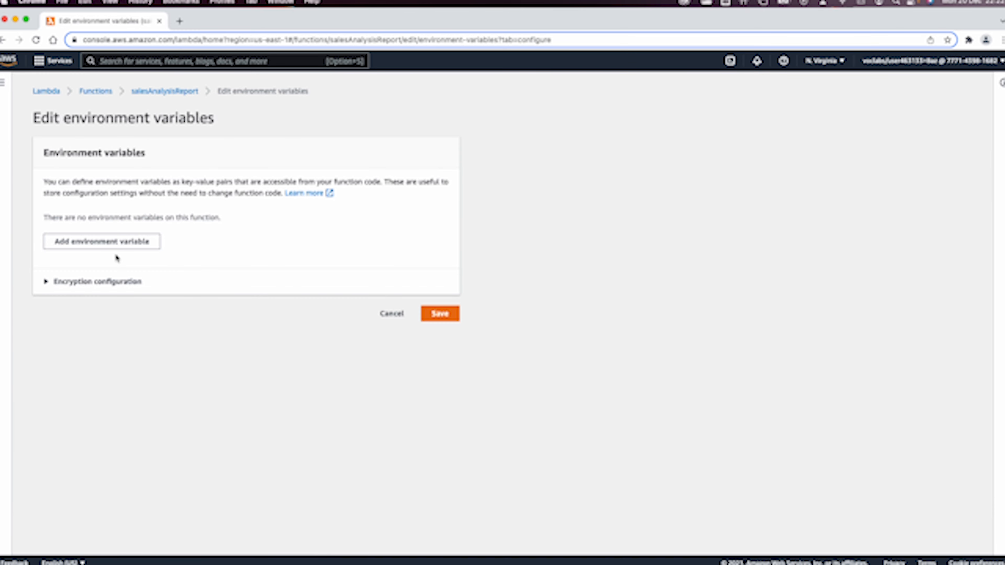
Step: Add an environment variable with the key topicARN and look up the SNS topic's ARN for its value
left_click(116, 245)
left_click(110, 232)
type("topicARN")
key("Tab")
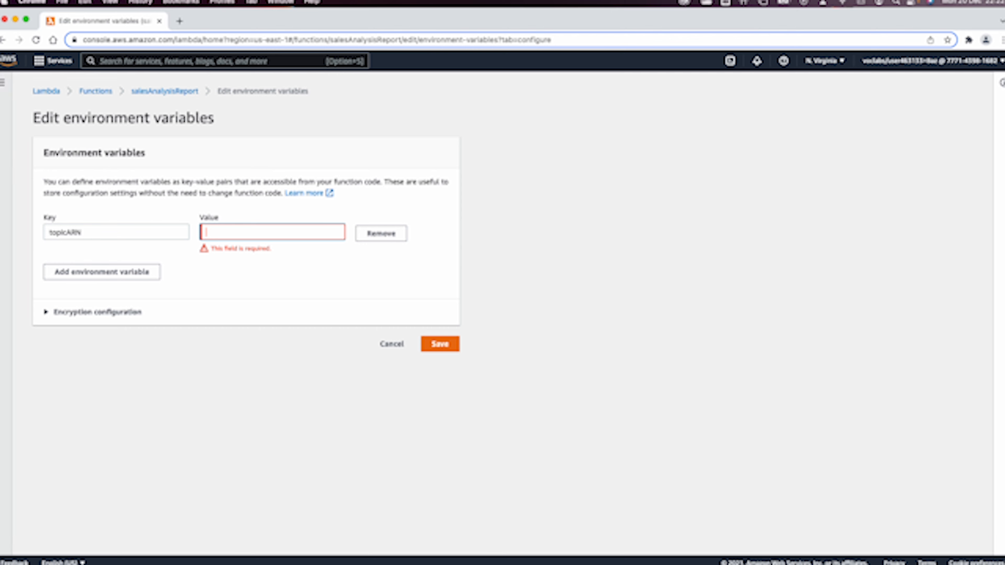
left_click(44, 62)
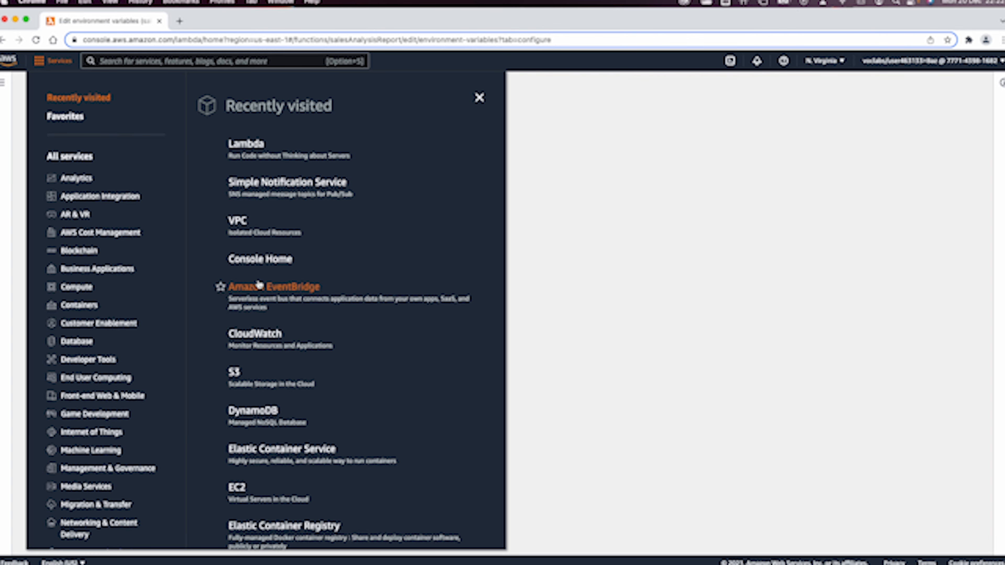